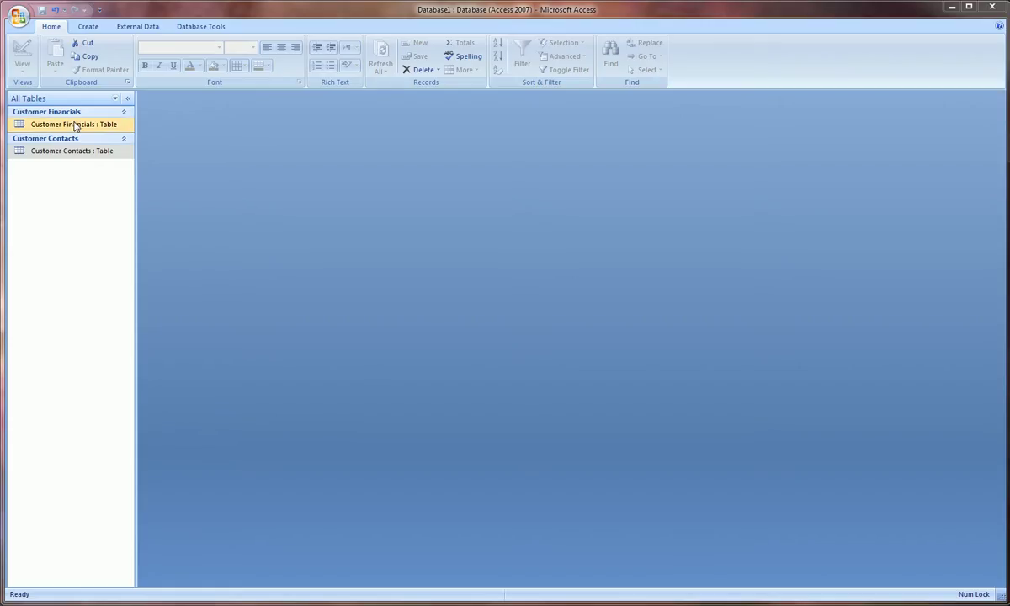
Step: Open Customer Financials, widen its Customer Number column, and select the first record's DOB
double_click(74, 125)
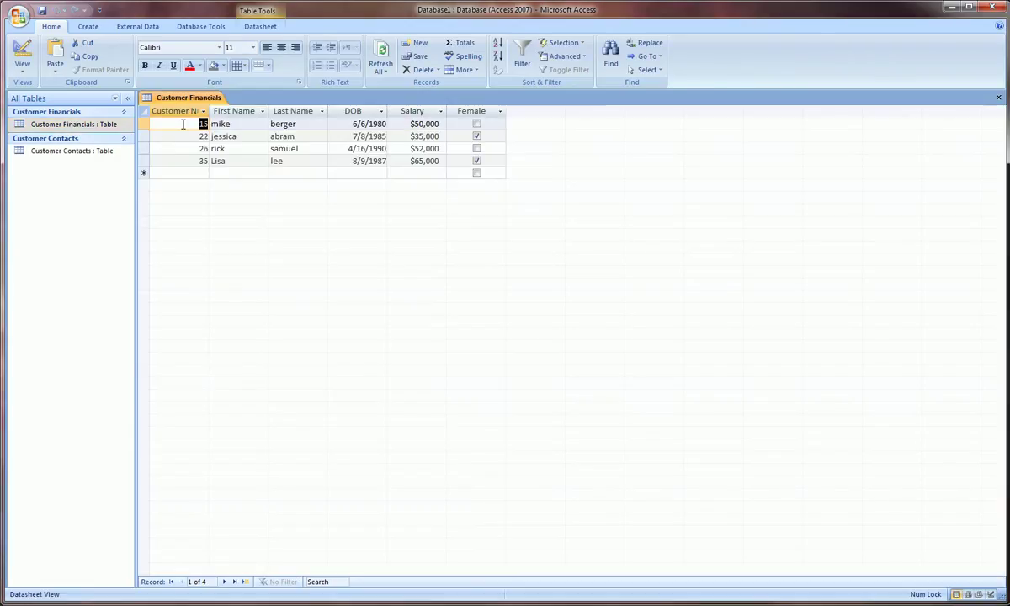
left_click_drag(209, 110, 252, 110)
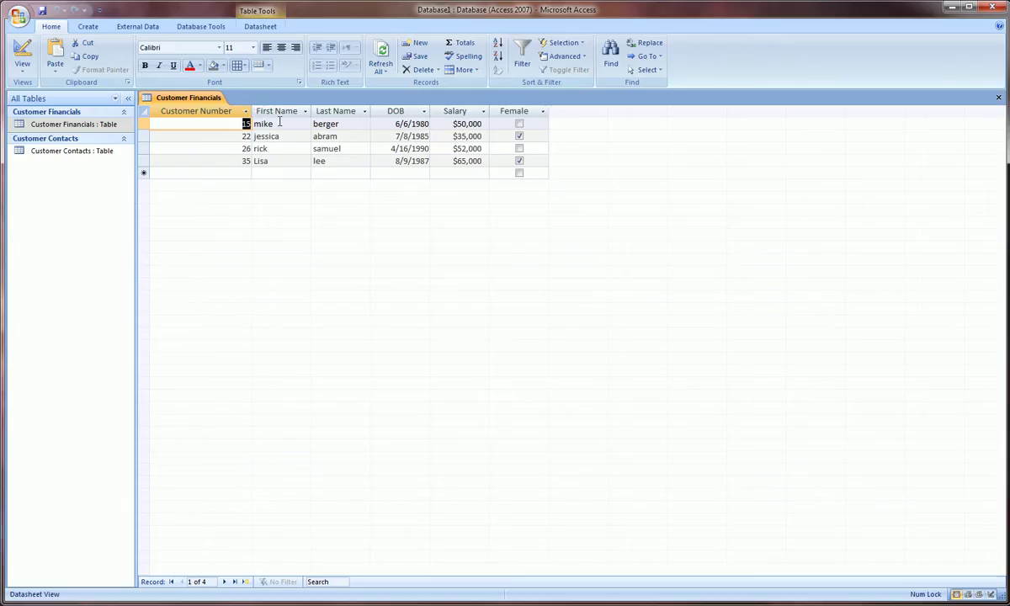
left_click(389, 123)
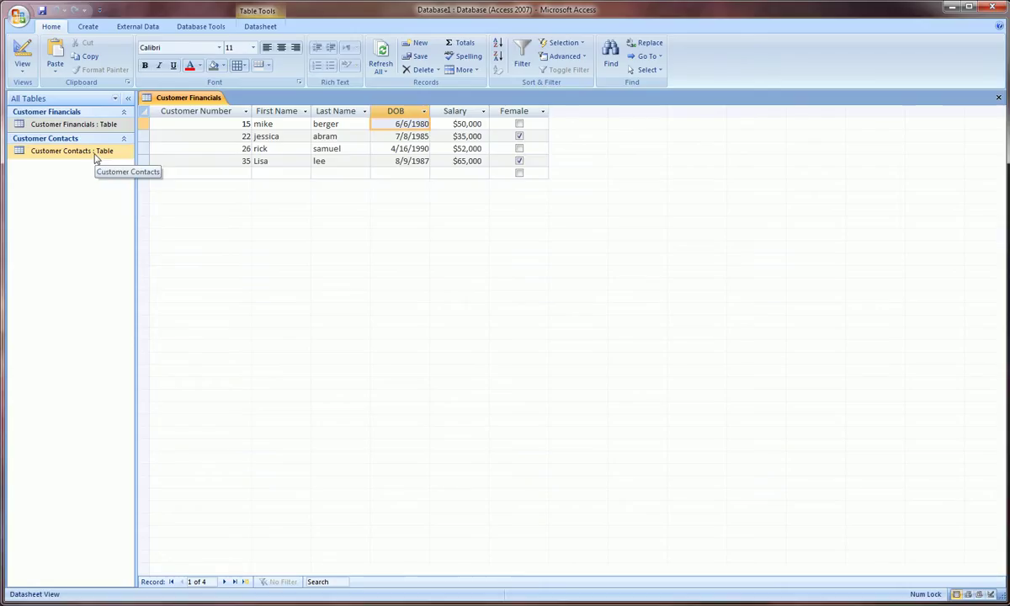
Step: Open Customer Contacts, resize its Customer Number column, and compare it with Customer Financials
double_click(93, 153)
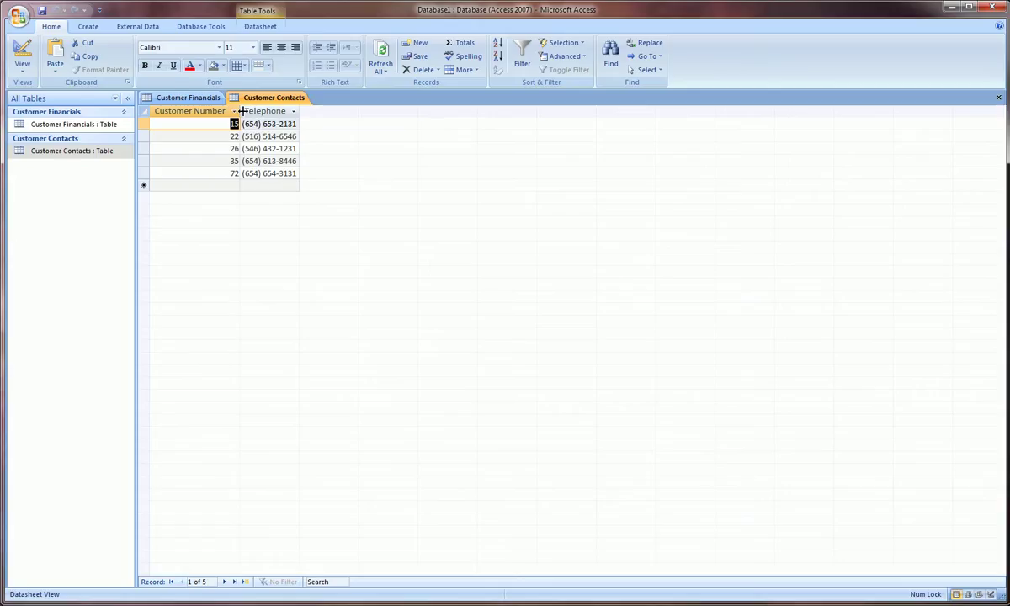
left_click_drag(239, 111, 307, 111)
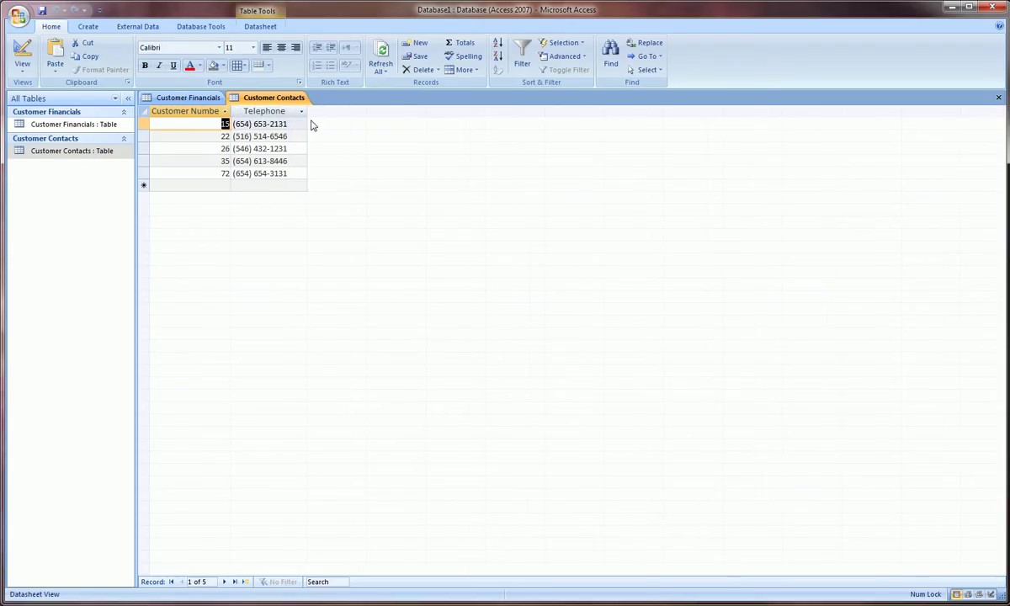
left_click(192, 98)
left_click(251, 97)
left_click(195, 98)
left_click(246, 98)
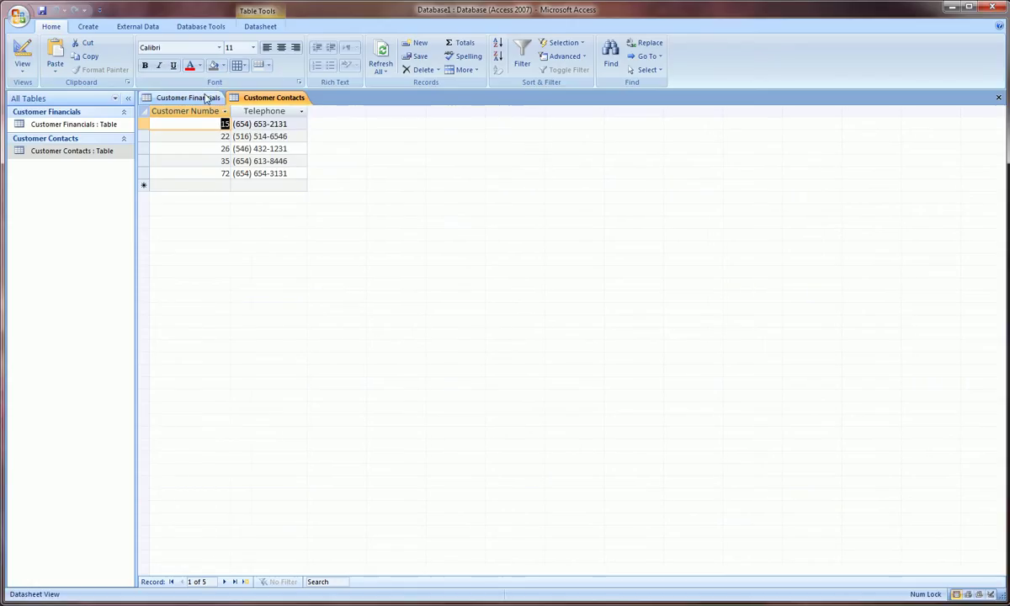
left_click(206, 99)
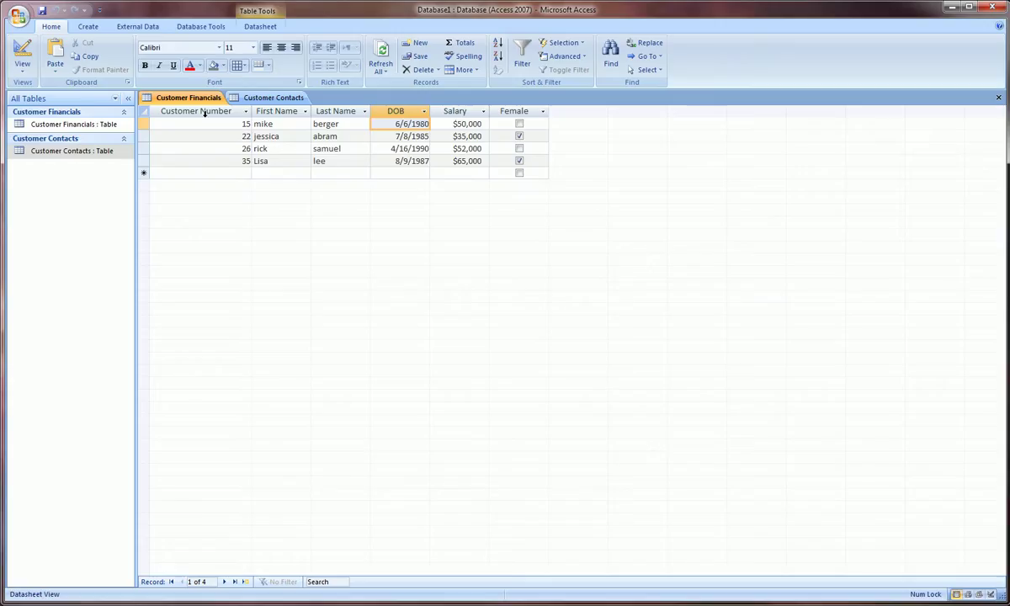
Step: Compare Customer Contacts and Customer Financials by switching back and forth between the two tables
left_click(245, 99)
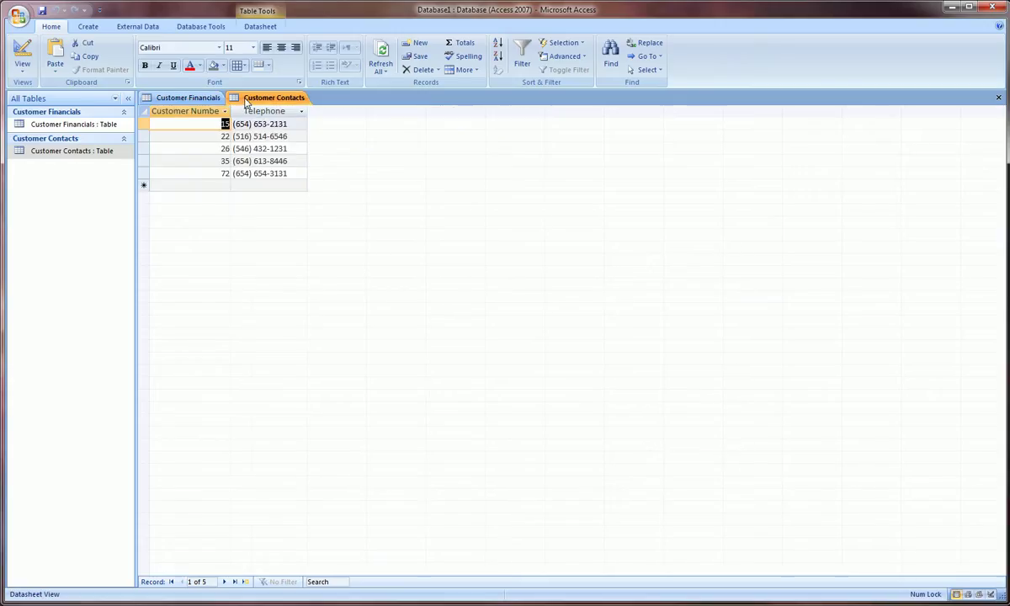
left_click(204, 100)
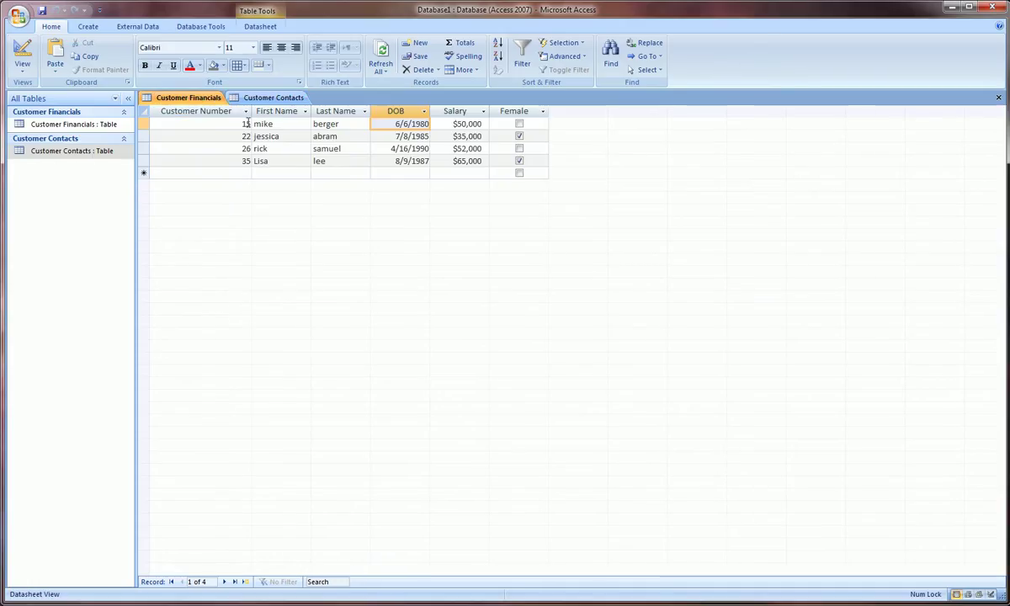
left_click(251, 99)
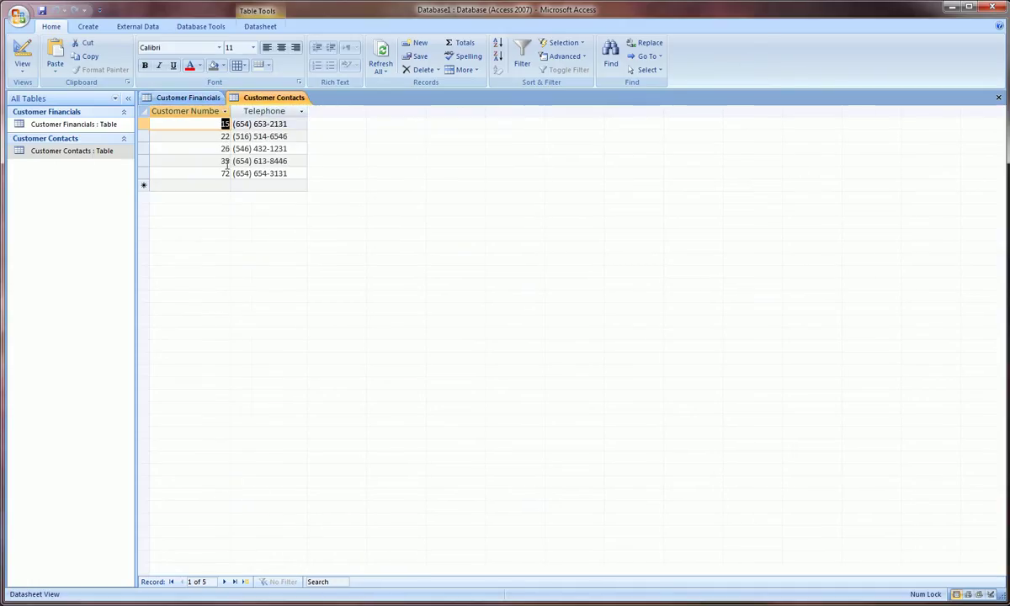
left_click(206, 100)
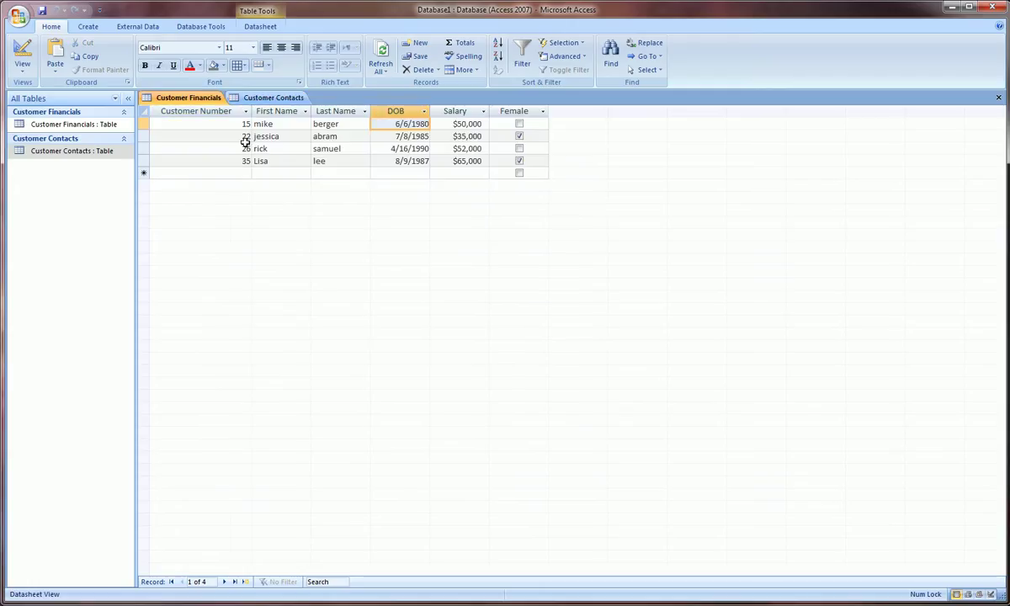
left_click(263, 101)
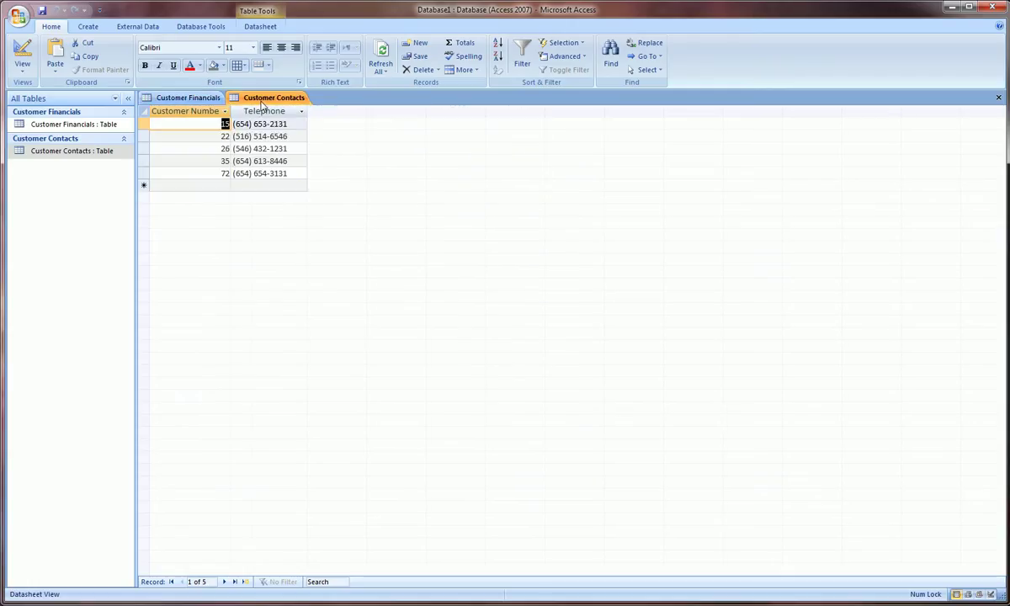
left_click(213, 101)
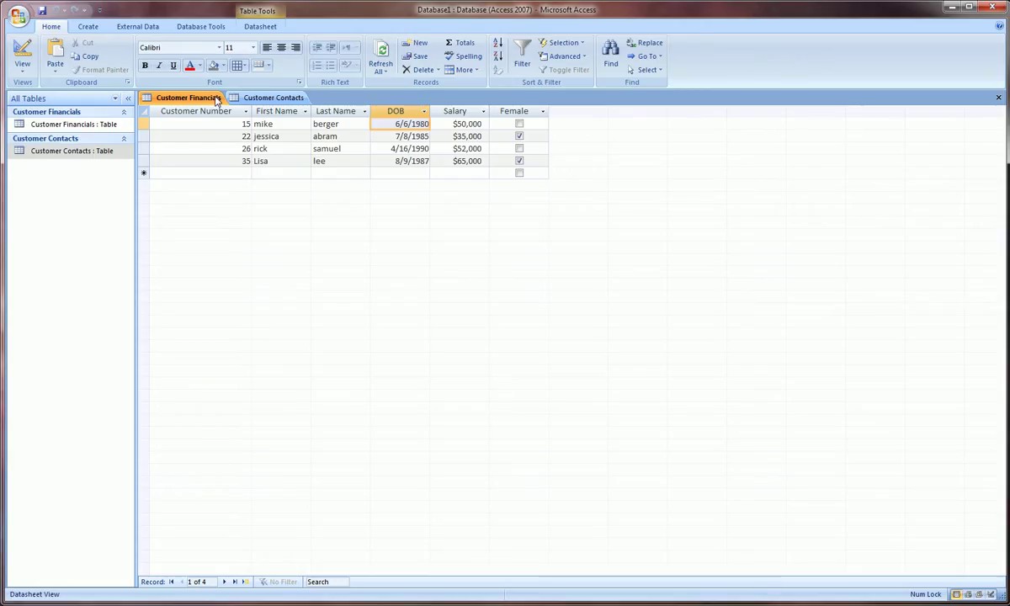
left_click(261, 98)
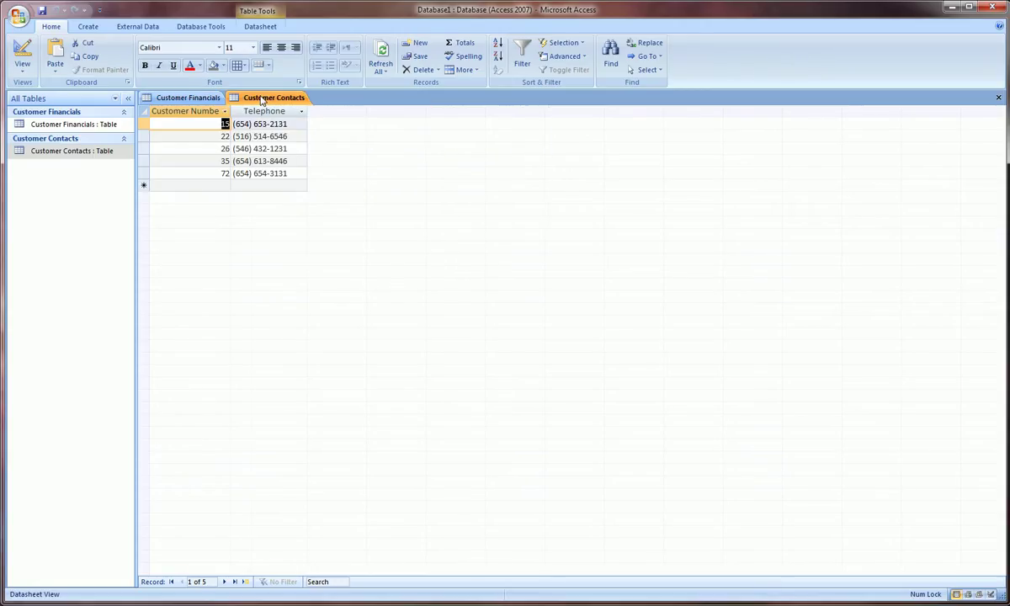
left_click(207, 100)
left_click(238, 98)
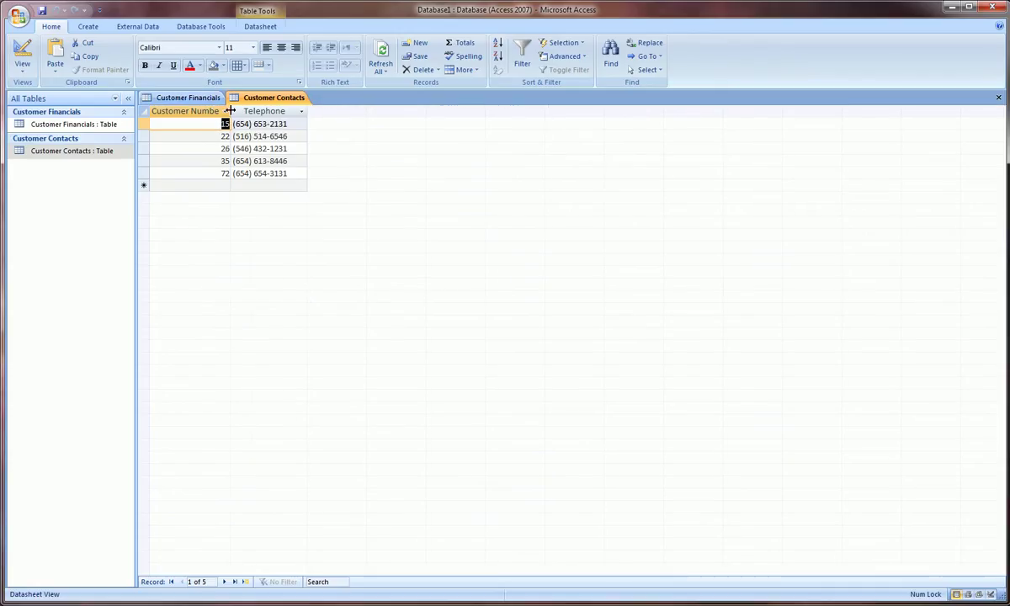
Step: Widen Customer Contacts' Customer Number column slightly more, ending on Customer Financials
left_click_drag(230, 110, 241, 110)
left_click(207, 100)
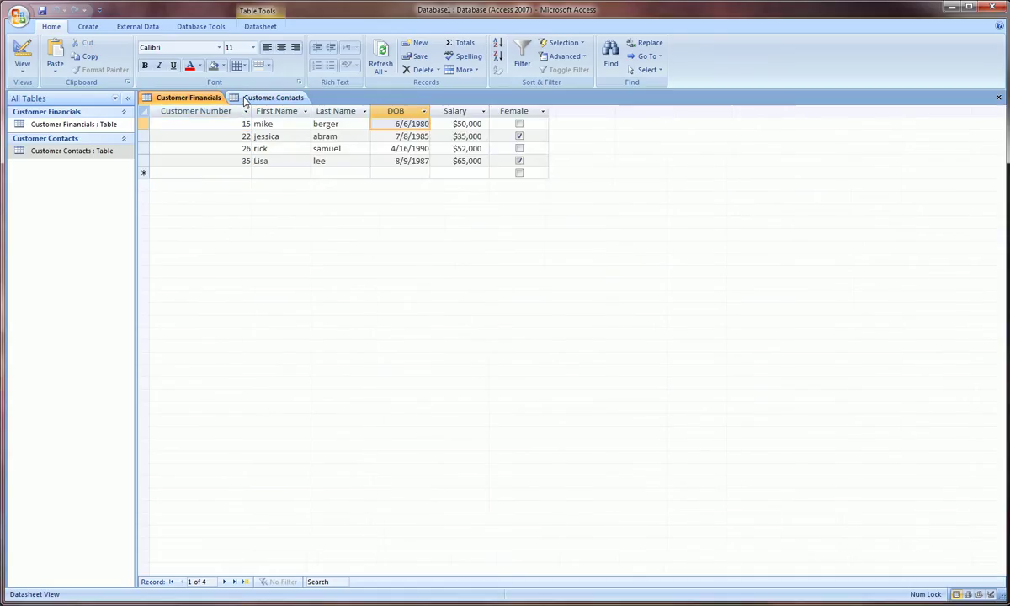
left_click(237, 98)
left_click(203, 99)
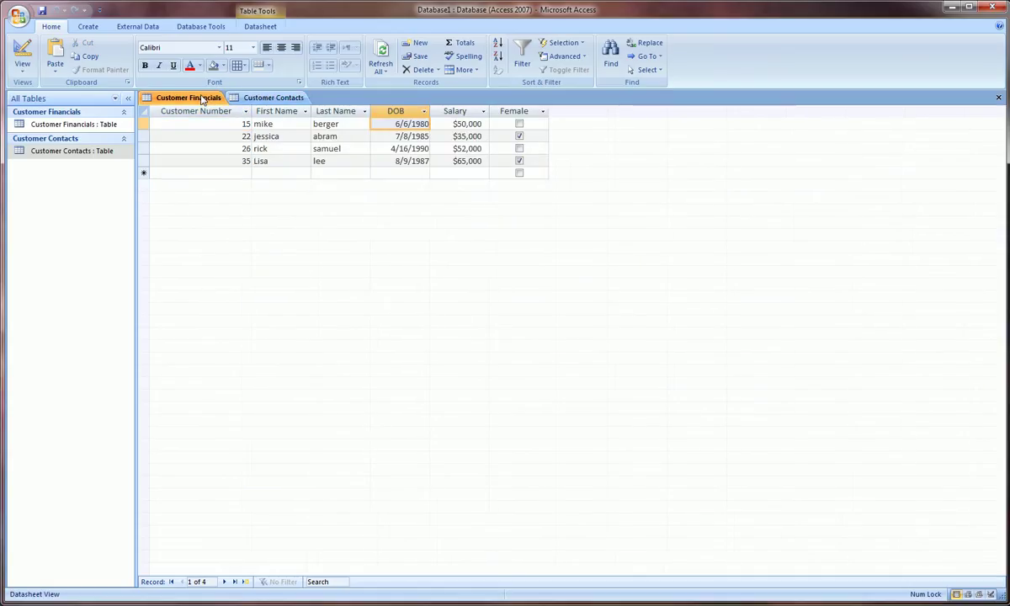
left_click(261, 99)
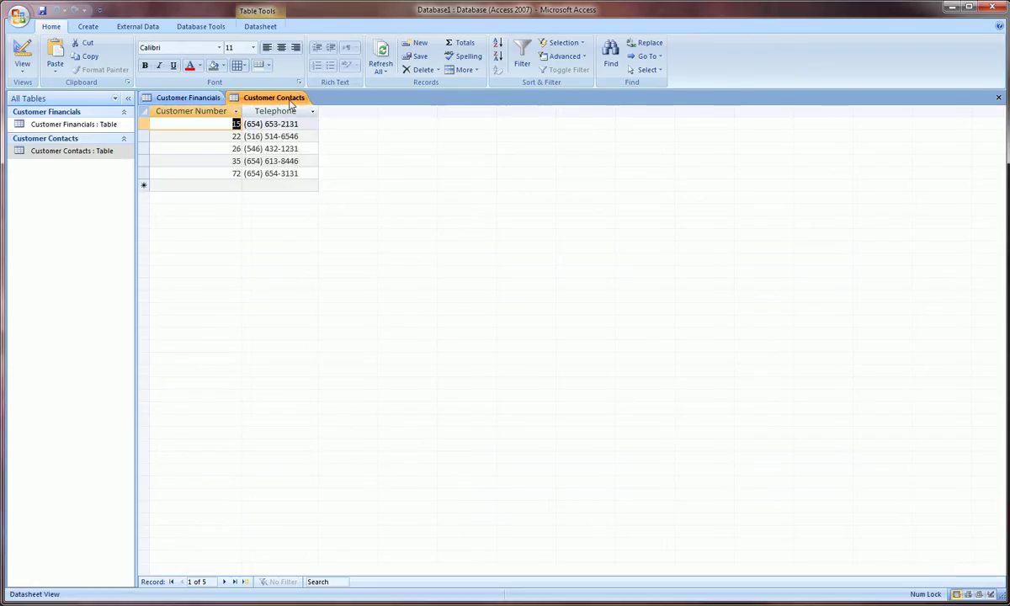
left_click(236, 173)
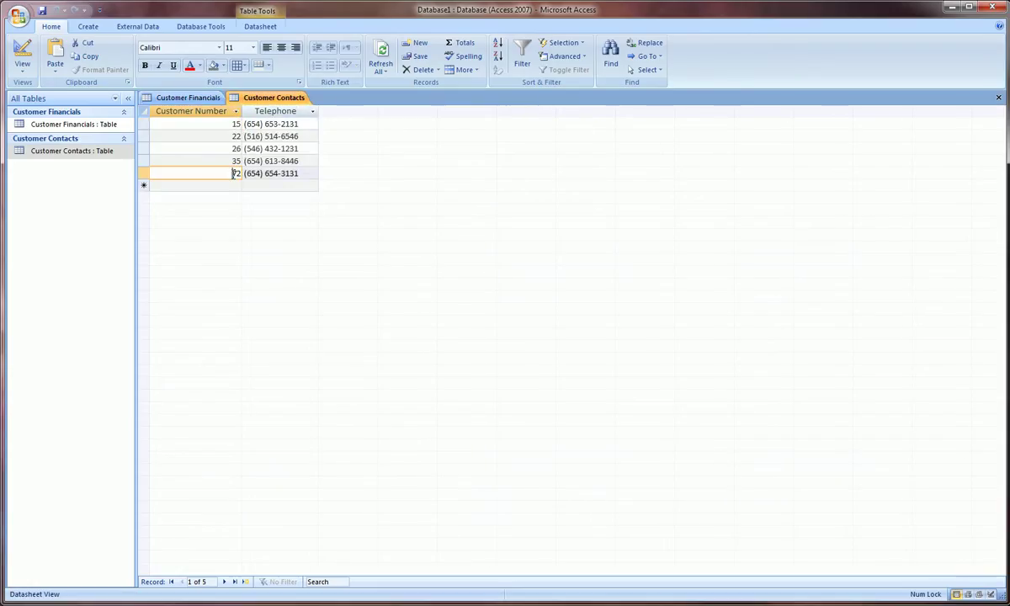
left_click(193, 98)
left_click(261, 98)
left_click(193, 97)
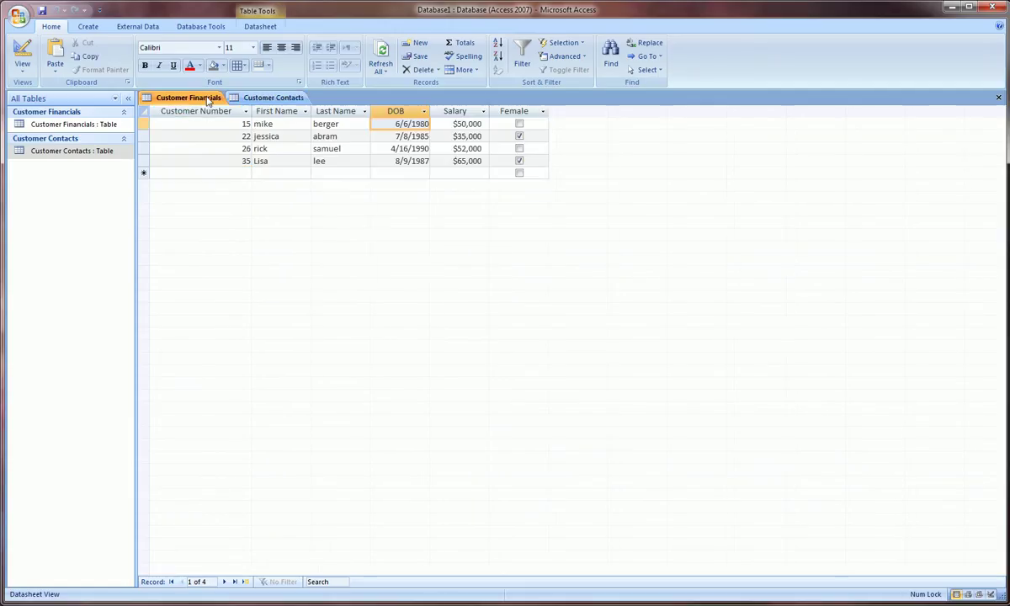
Step: Close Customer Contacts and Customer Financials saving their layouts, then open Database Tools > Relationships
left_click(281, 98)
left_click(998, 98)
left_click(71, 344)
left_click(998, 97)
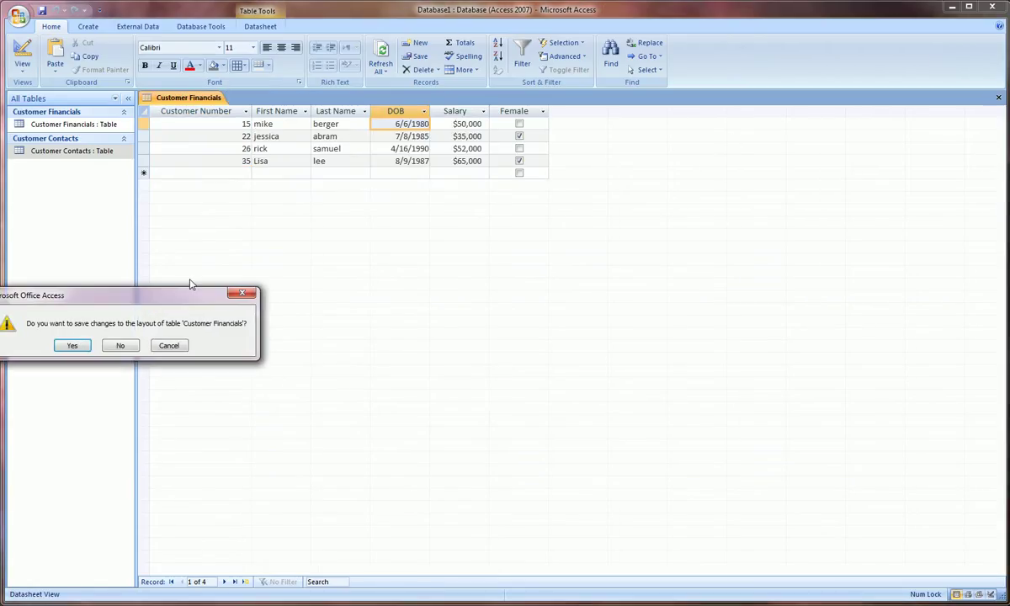
left_click(73, 345)
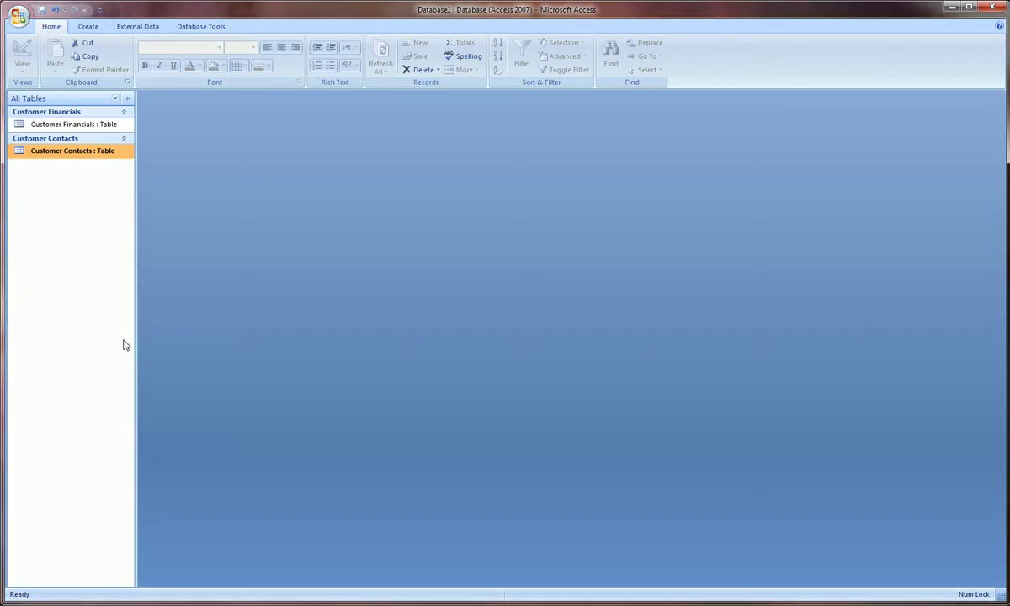
left_click(188, 28)
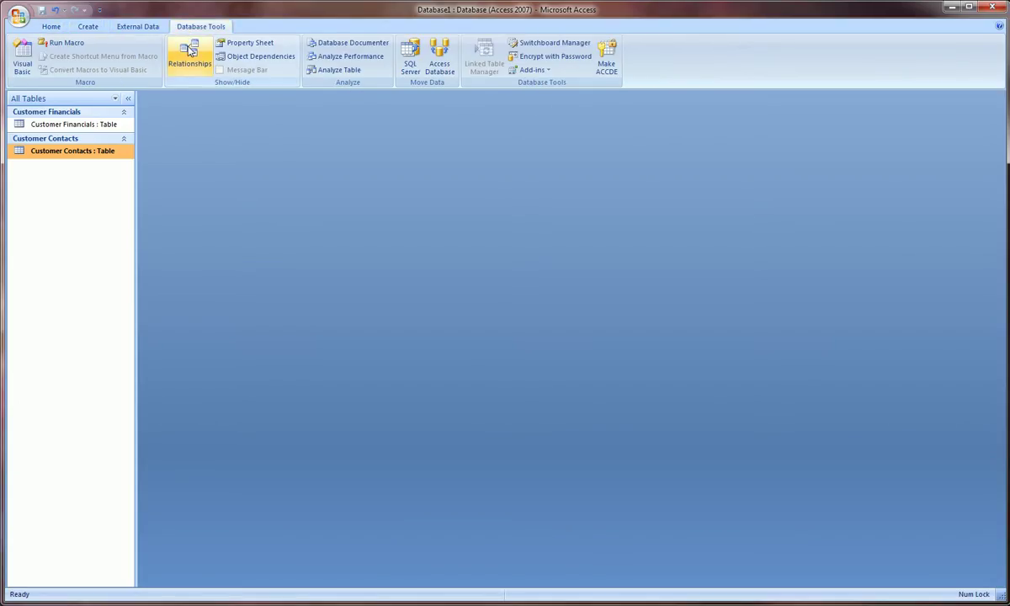
left_click(190, 52)
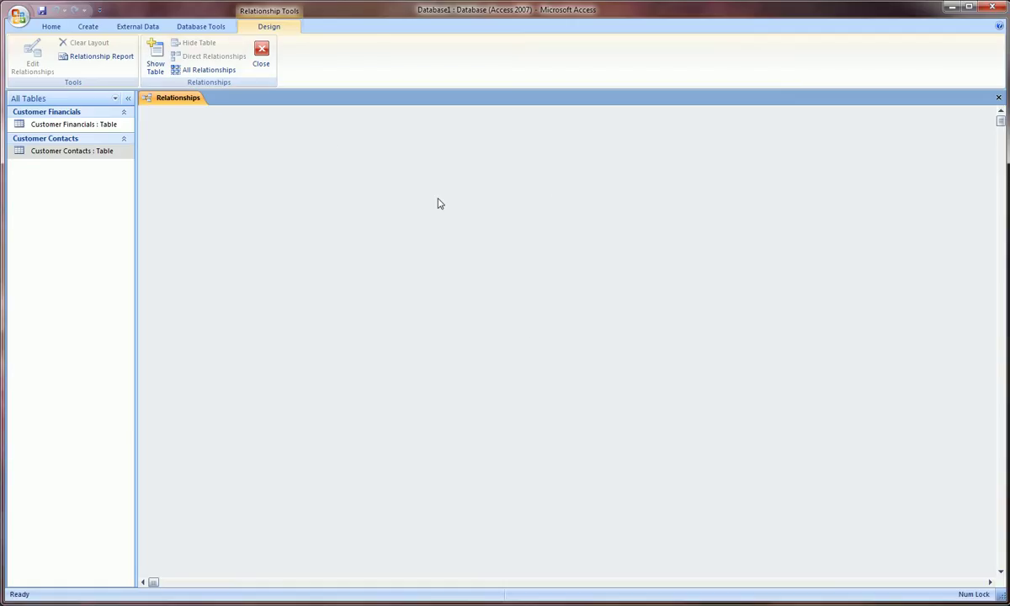
Step: Add Customer Contacts and Customer Financials to the Relationships window and select Customer Number
left_click(154, 52)
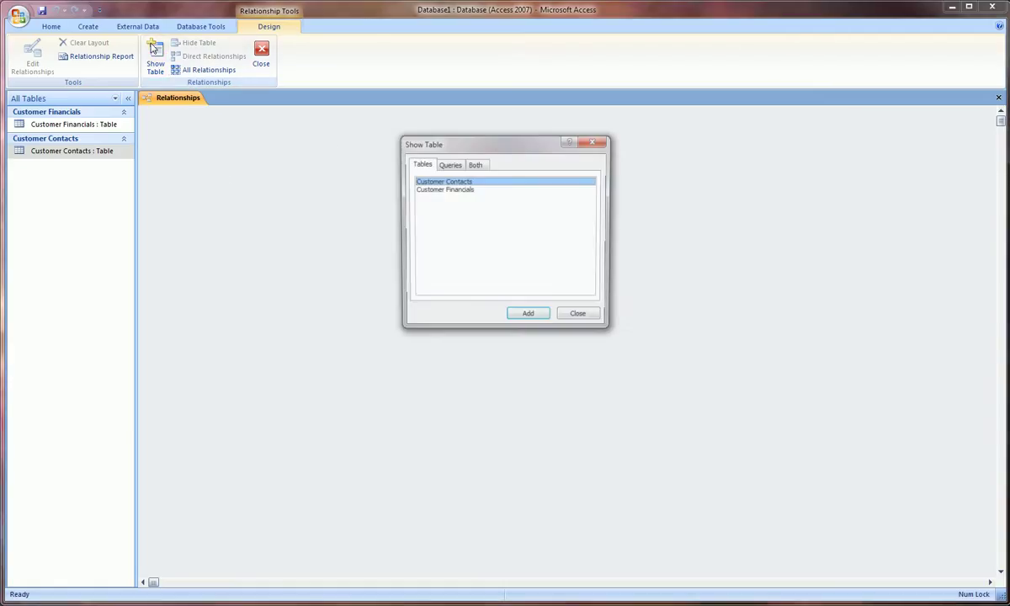
double_click(455, 182)
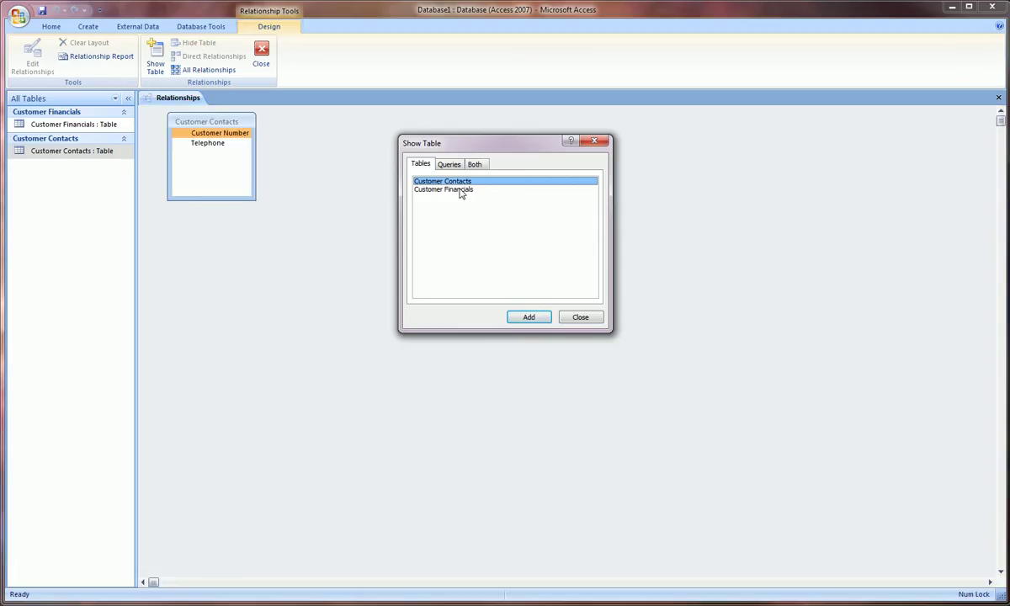
double_click(459, 190)
left_click(580, 317)
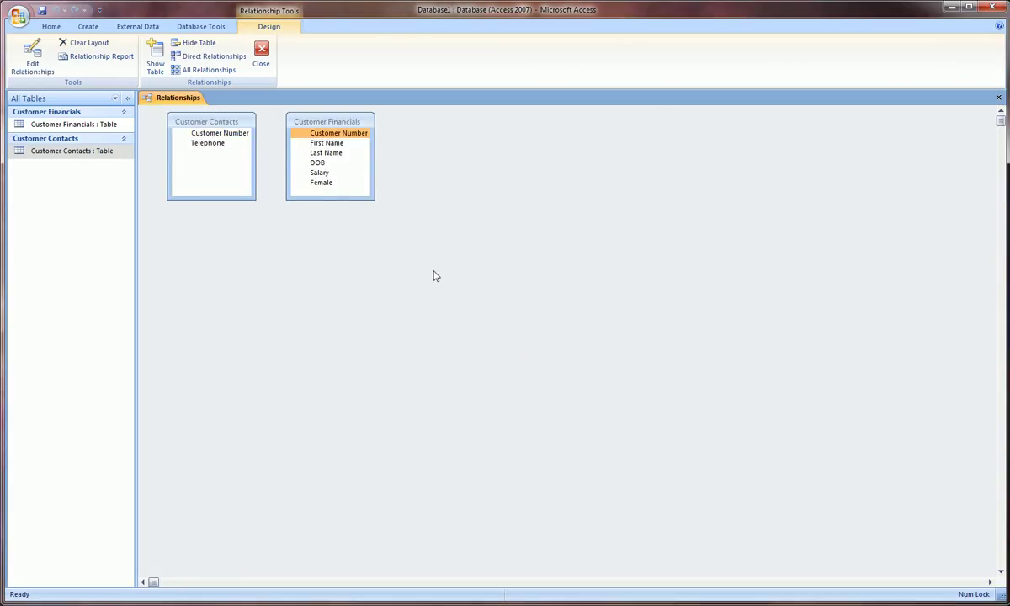
left_click(225, 135)
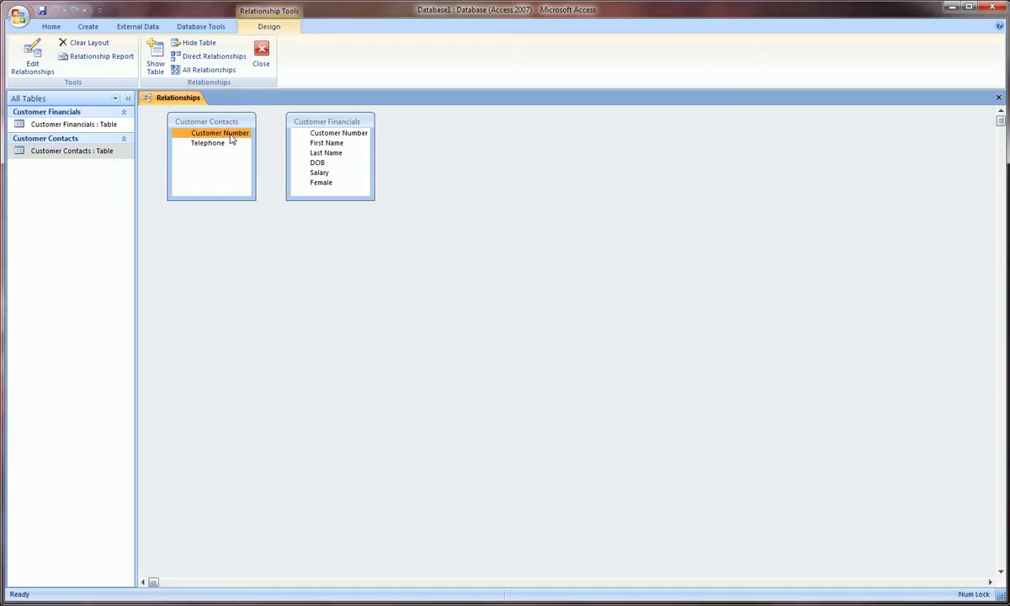
Step: Relate the tables on Customer Number using join type 1, matching rows only, without referential integrity
left_click_drag(232, 138, 336, 137)
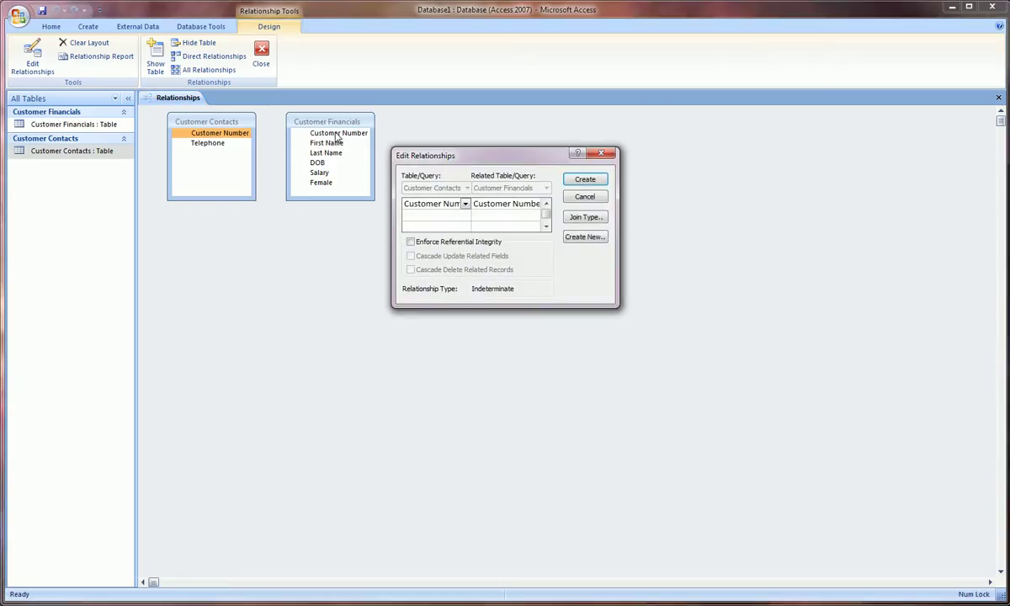
mouse_move(429, 157)
left_mouse_down()
mouse_move(407, 174)
mouse_move(424, 150)
left_mouse_up()
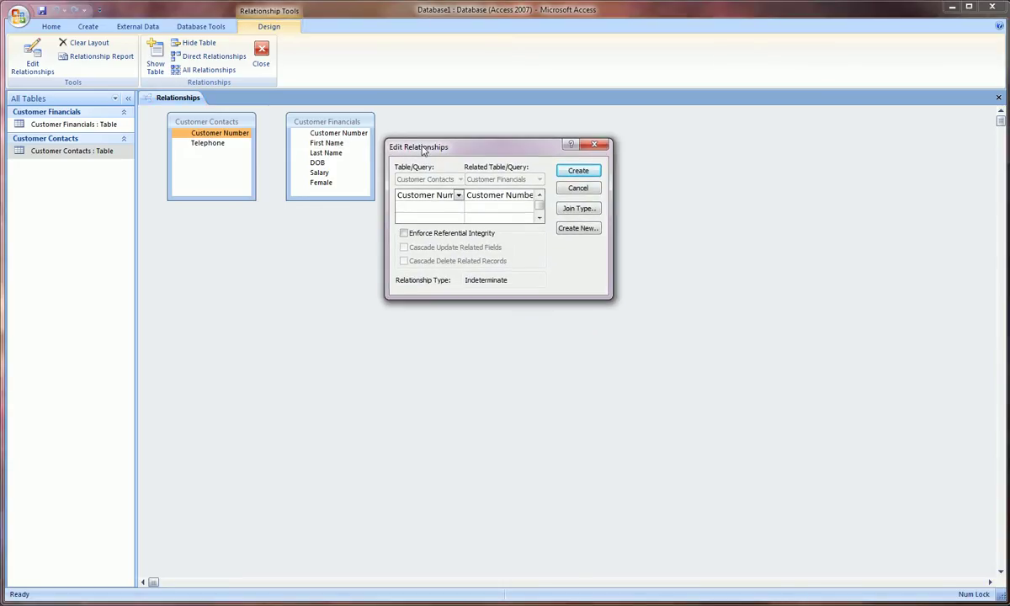
left_click(579, 209)
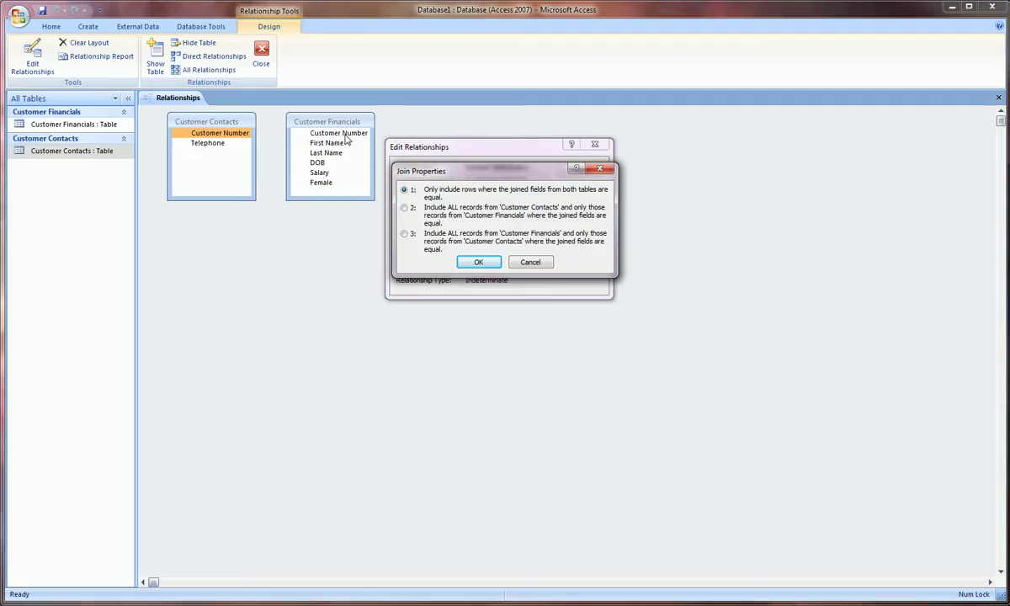
left_click(479, 261)
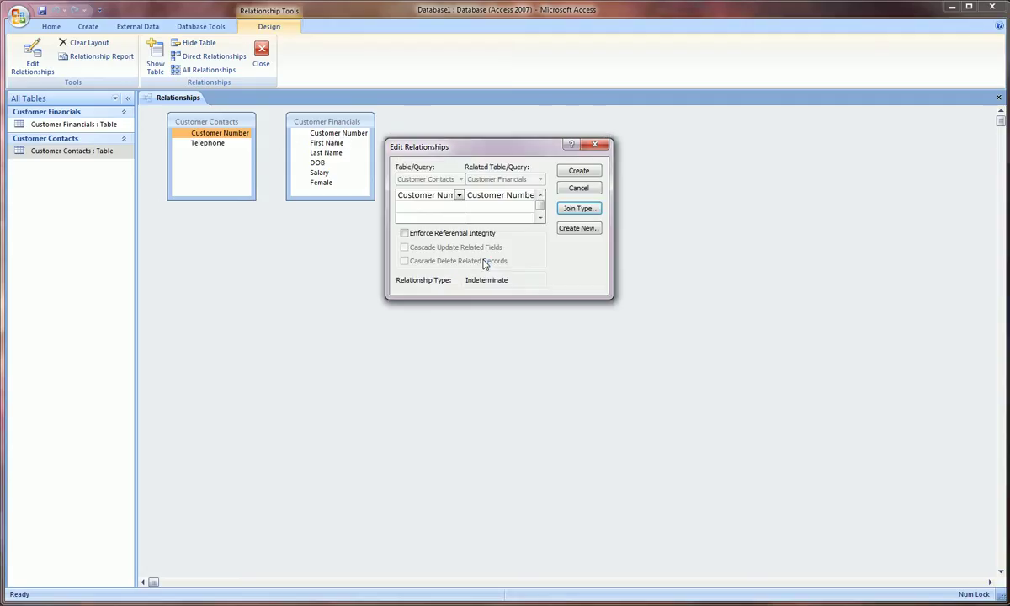
left_click(579, 171)
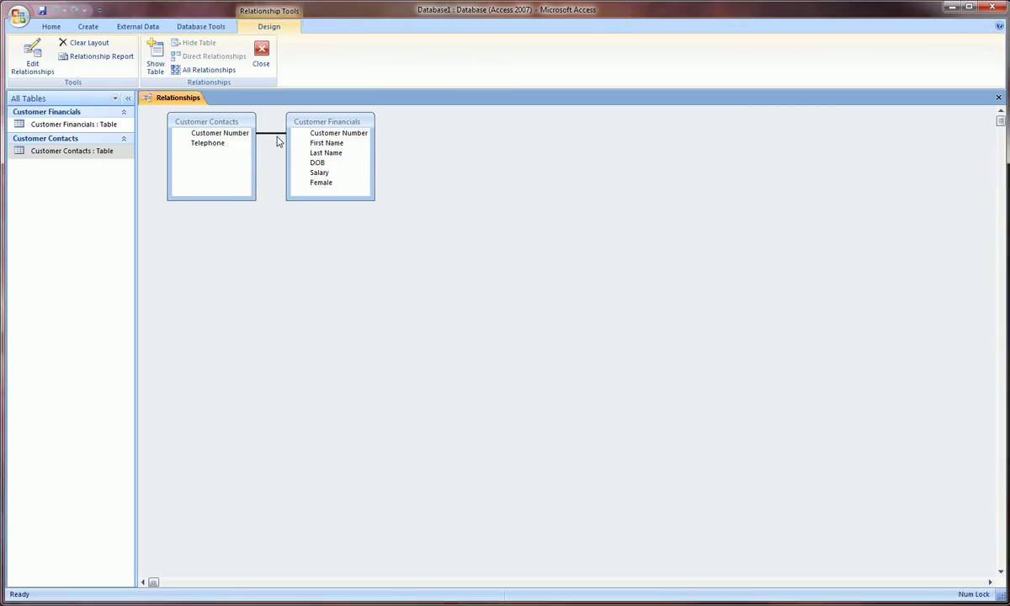
Step: Reposition the Customer Financials field list relative to Customer Contacts
left_click_drag(313, 125, 539, 126)
left_click(217, 136)
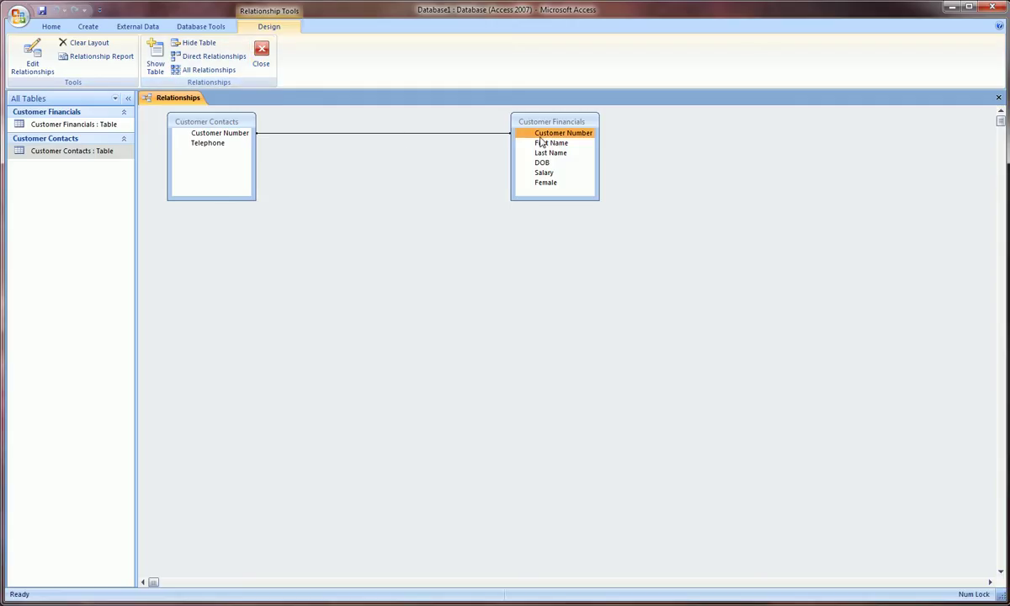
left_click_drag(542, 127, 421, 126)
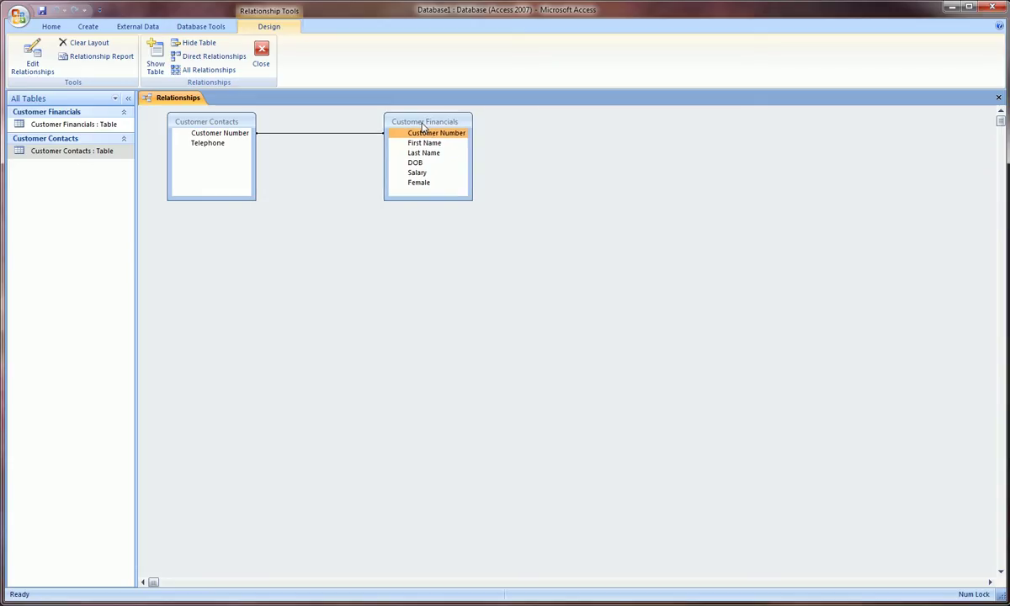
Step: Close the Relationships window, saving the relationships layout
left_click(261, 54)
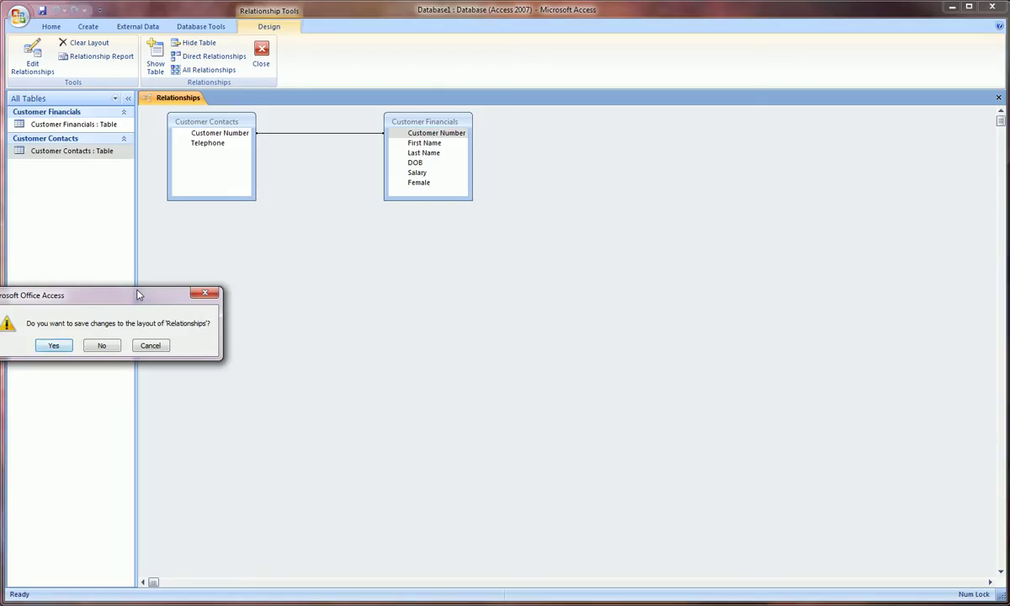
left_click_drag(111, 292, 452, 259)
left_click(397, 312)
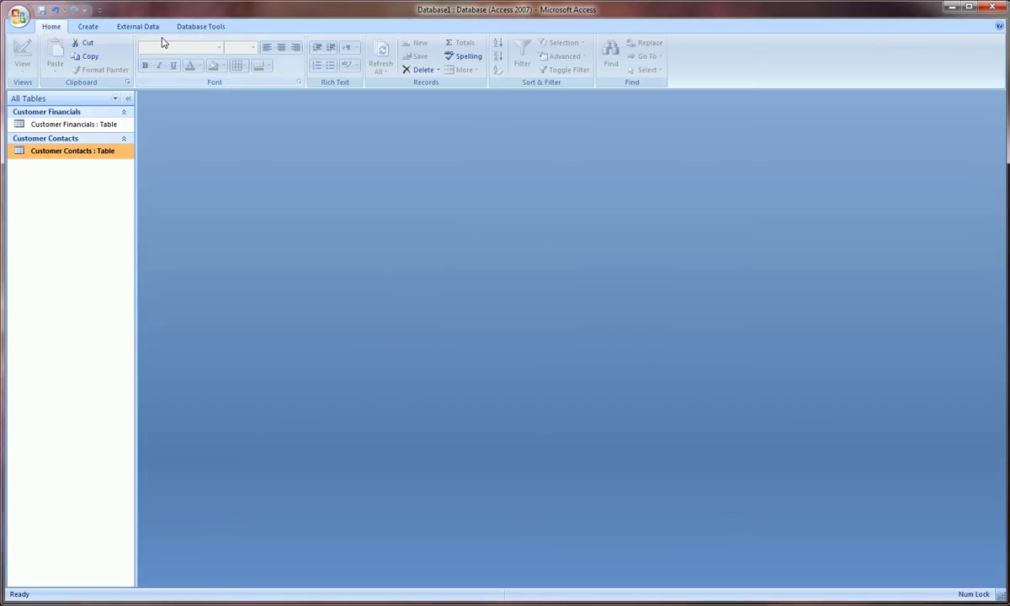
Step: Start a Query Design with Customer Contacts and Customer Financials added, Financials moved right
left_click(88, 26)
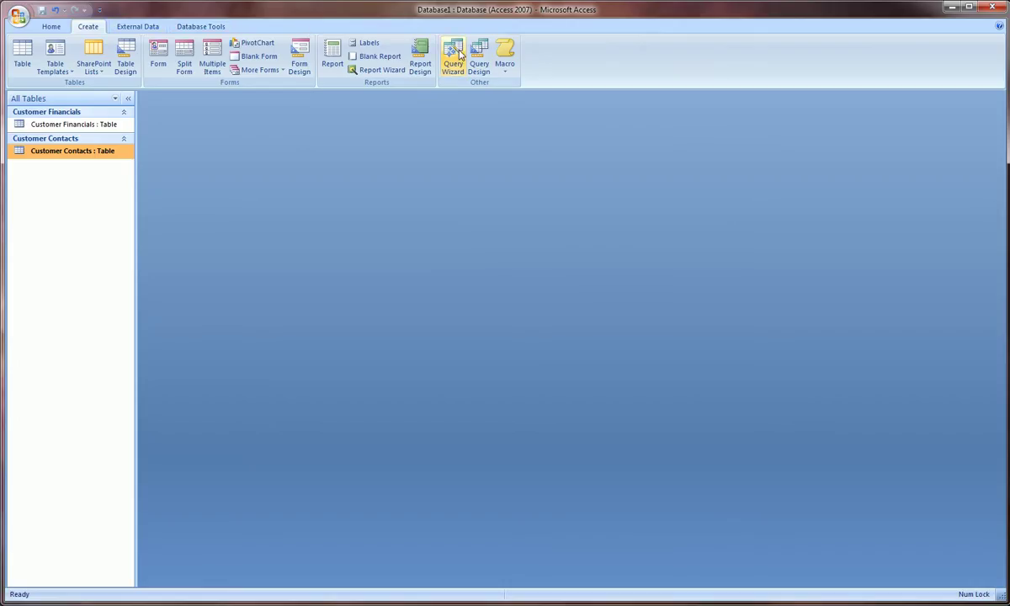
left_click(480, 65)
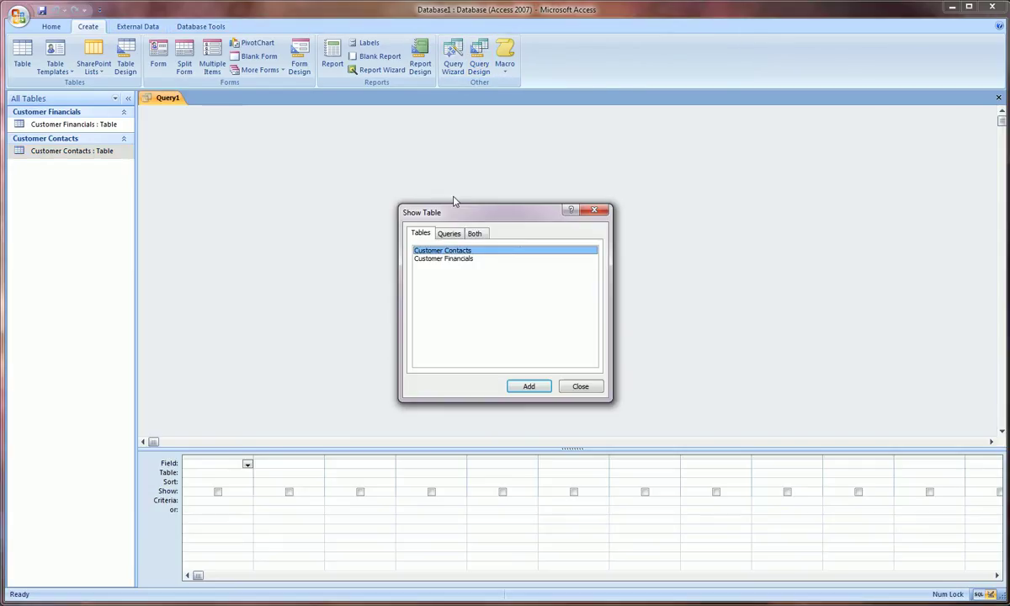
double_click(450, 250)
double_click(454, 260)
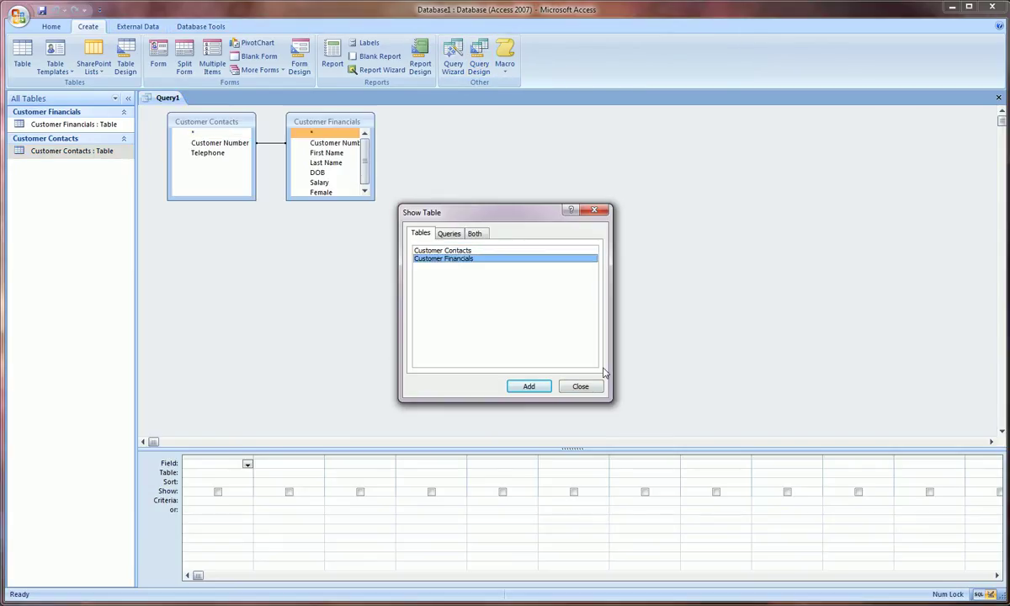
left_click(580, 386)
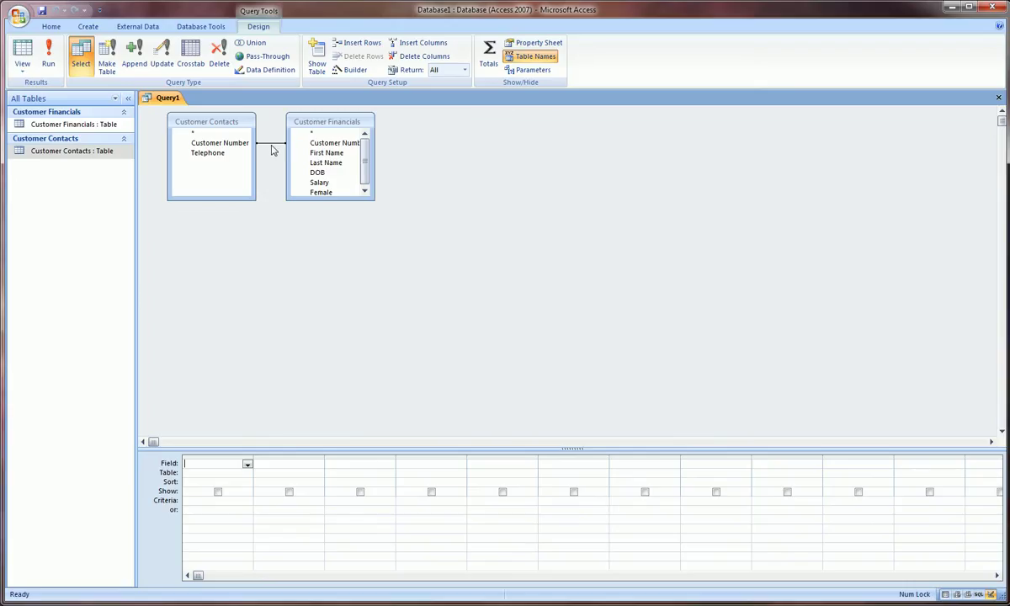
left_click_drag(315, 123, 409, 125)
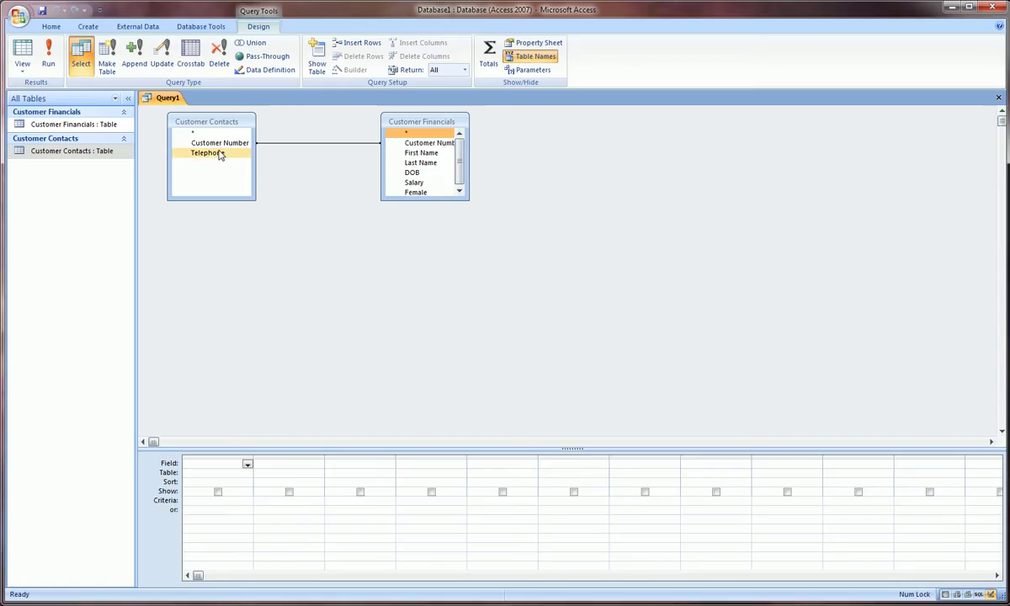
Step: Add Telephone, then Last Name and Salary, to the query design grid
left_click_drag(217, 154, 214, 464)
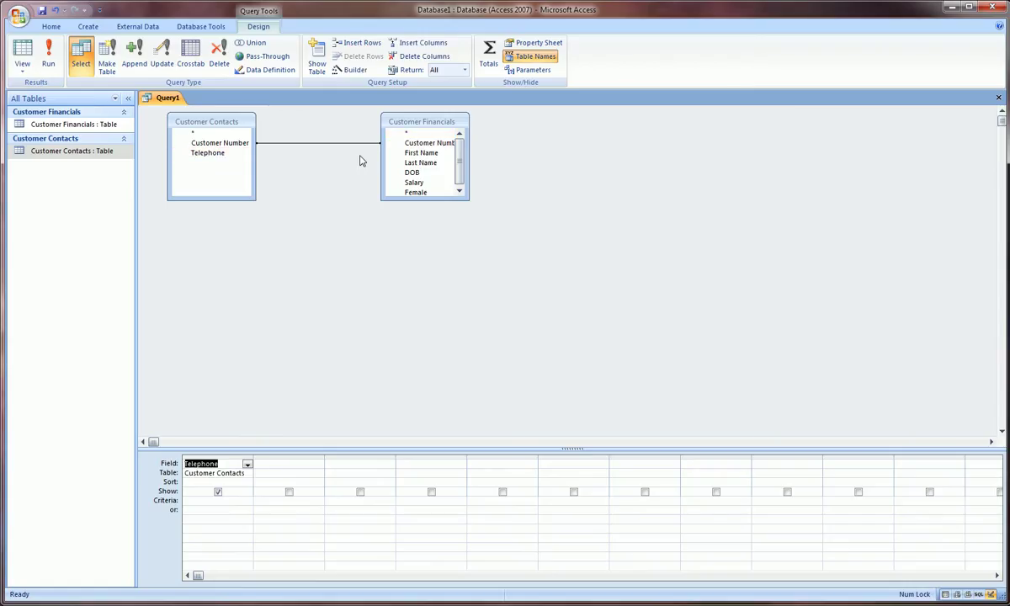
double_click(427, 165)
double_click(422, 183)
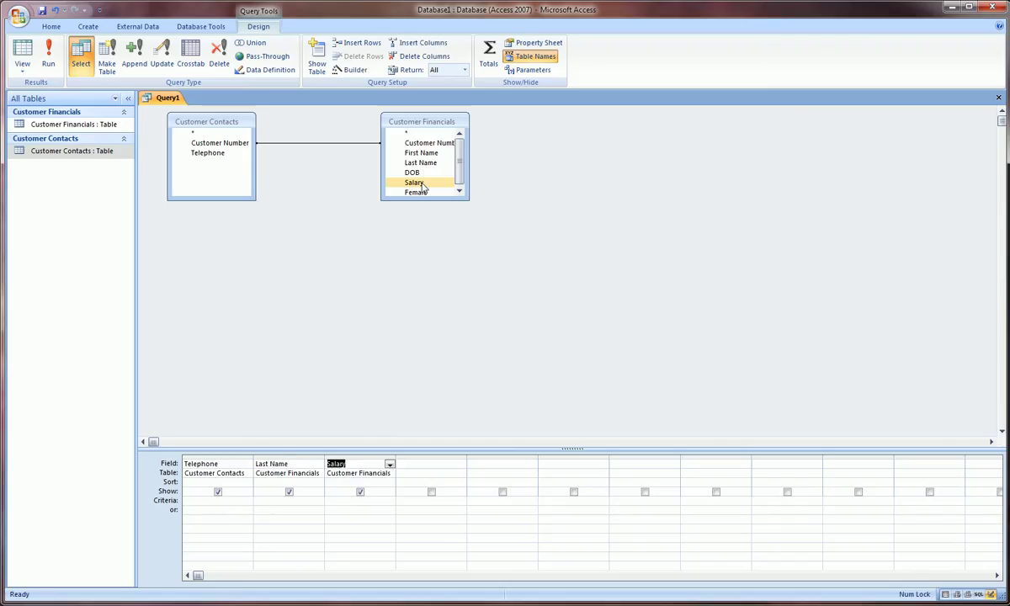
Step: Run the query and select the Telephone, Last Name and Salary result columns
left_click(48, 59)
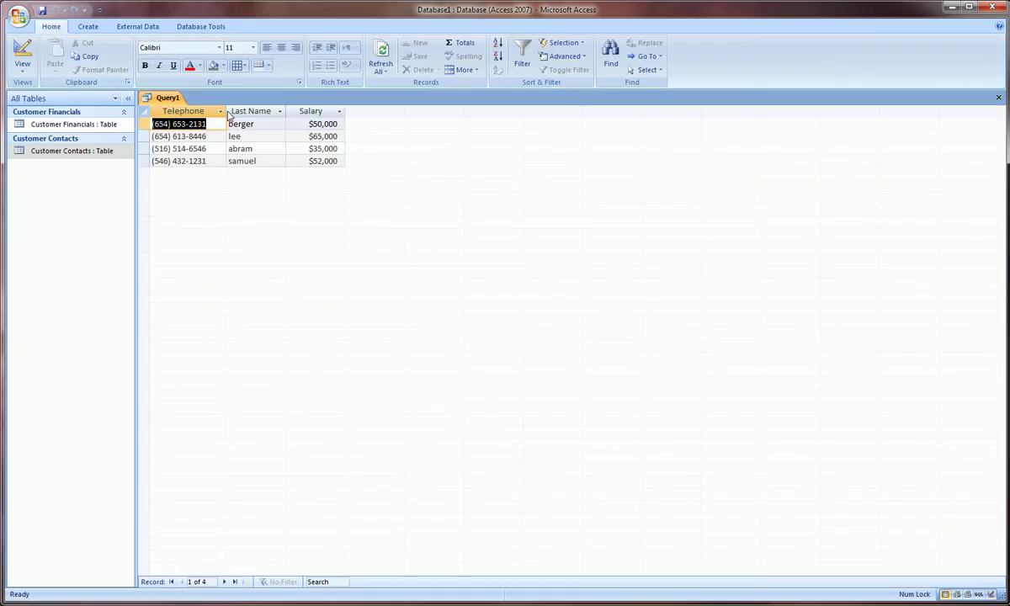
left_click(173, 110)
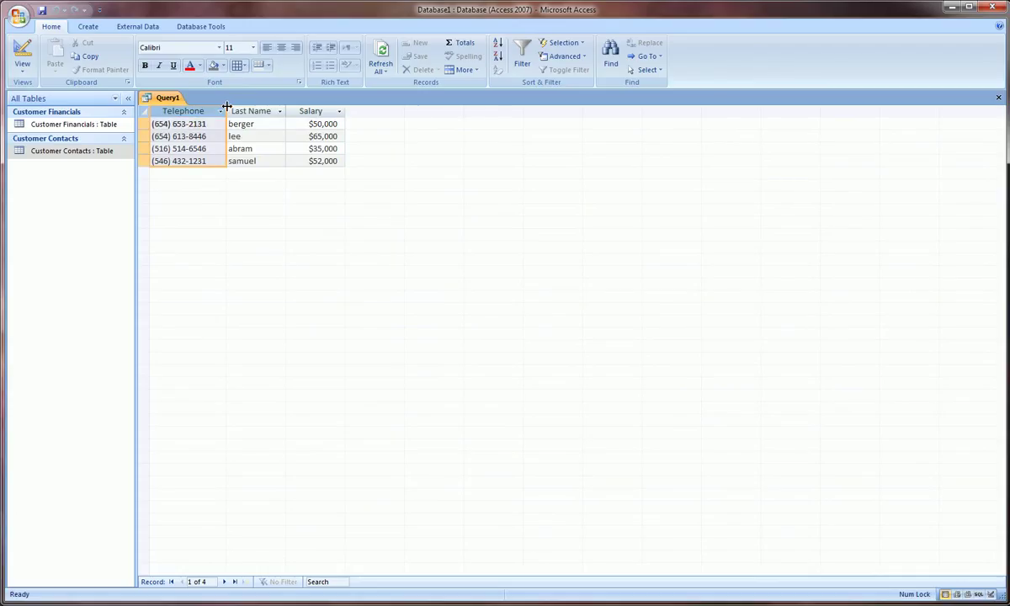
left_click_drag(242, 107, 305, 106)
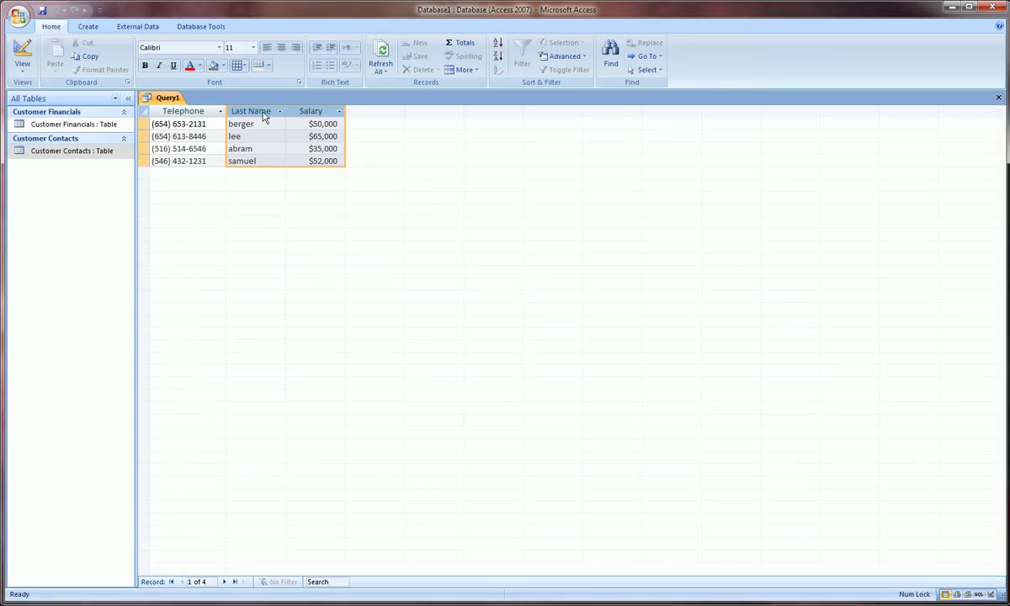
left_click(192, 110)
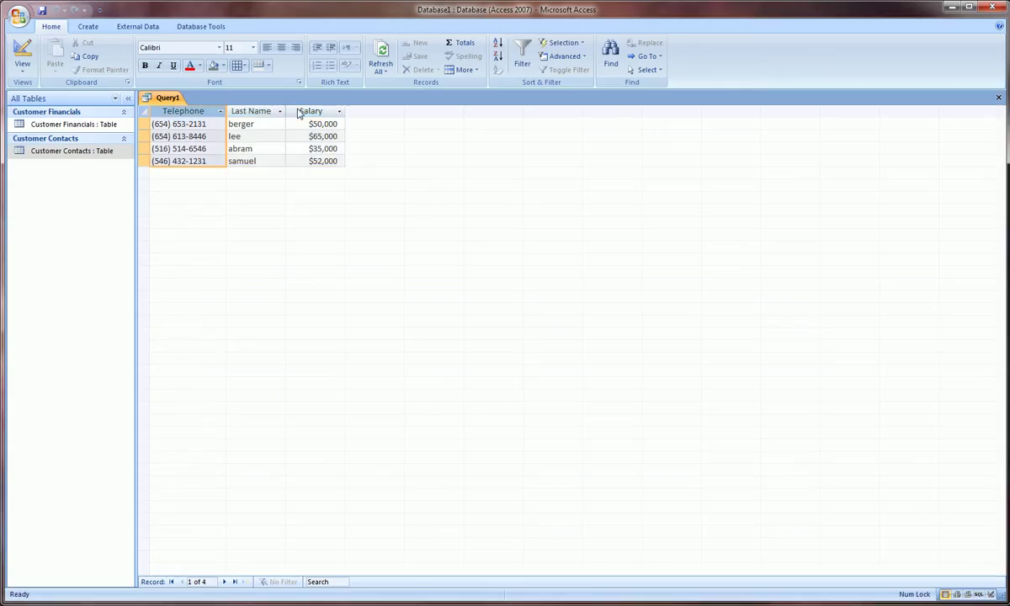
Step: Return Query1 to Design view and close it, declining to save
left_click(23, 52)
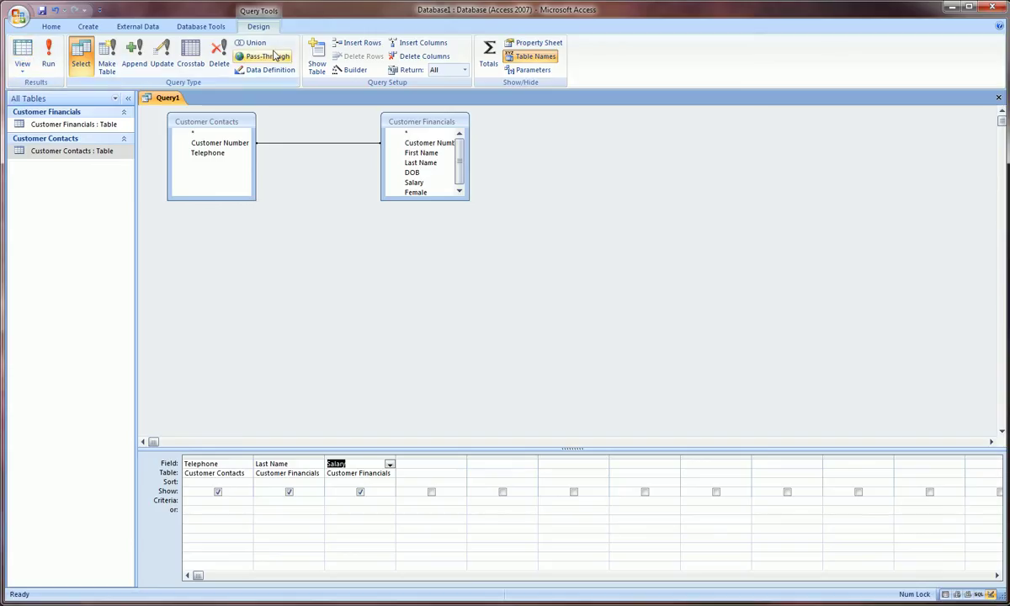
left_click(997, 98)
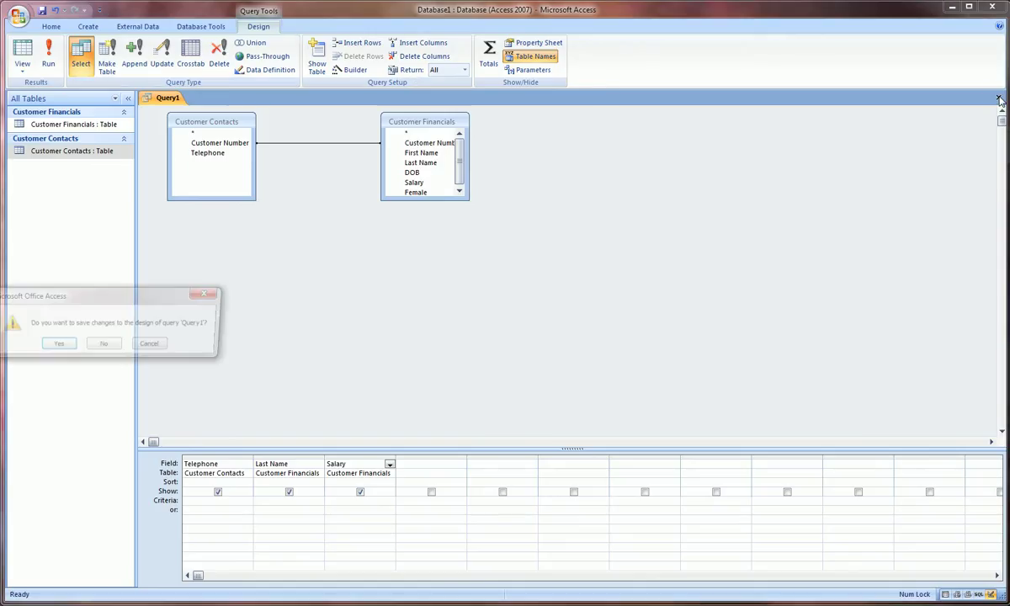
left_click_drag(130, 296, 372, 291)
left_click(349, 340)
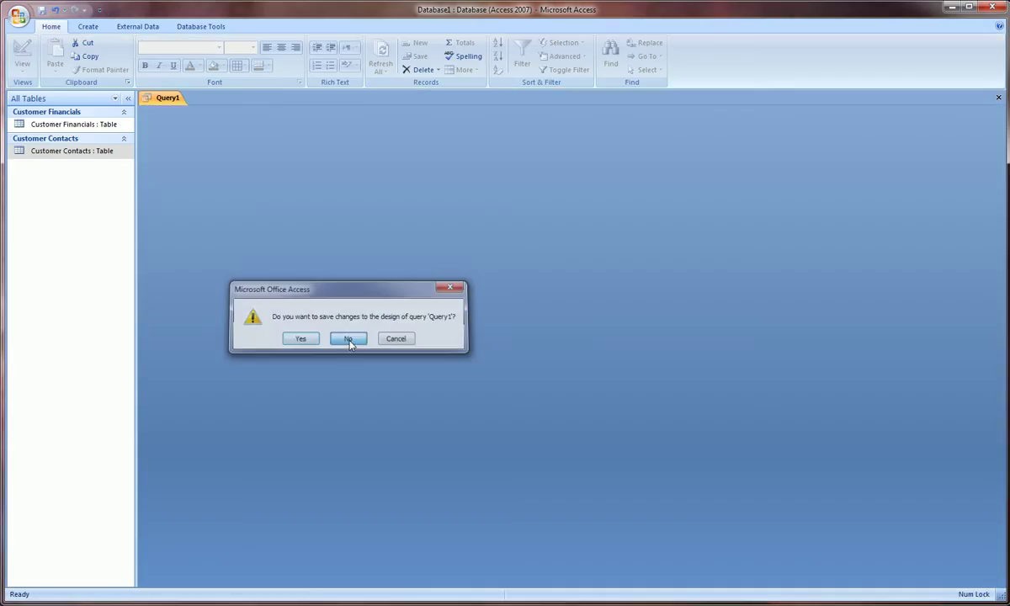
Step: Open the Relationships window and the Edit Relationships dialog for the Customer Number link
left_click(190, 28)
left_click(189, 52)
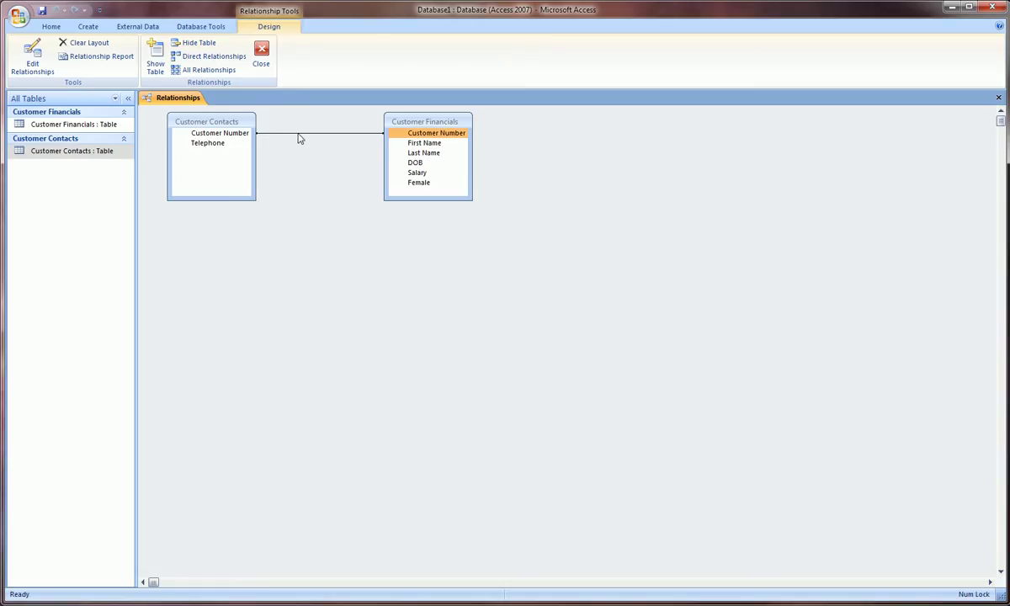
left_click(32, 59)
left_click(599, 153)
left_click(32, 59)
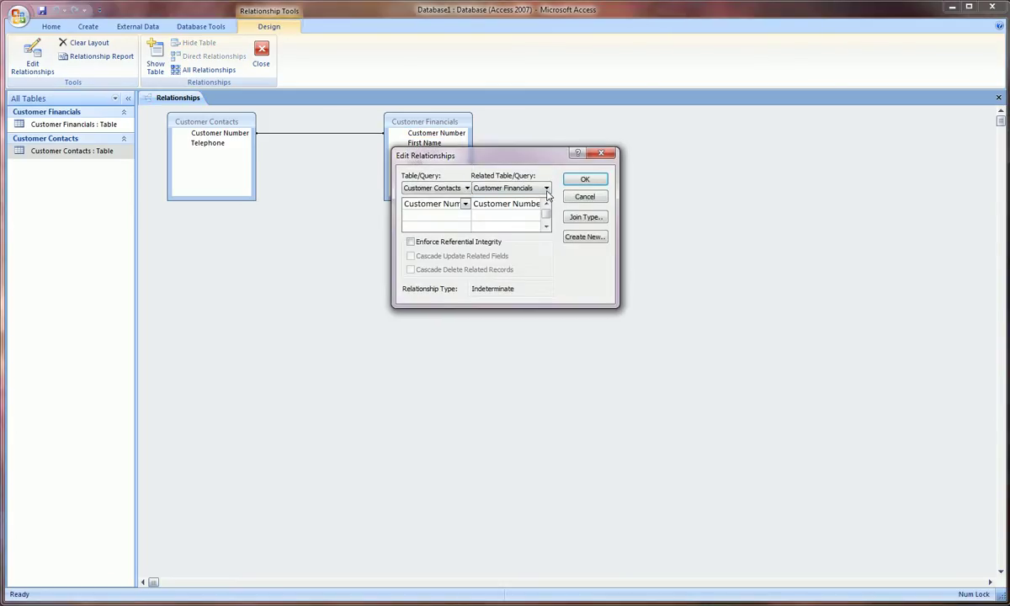
Step: Set the join type to option 2, including all Customer Contacts records
left_click(585, 217)
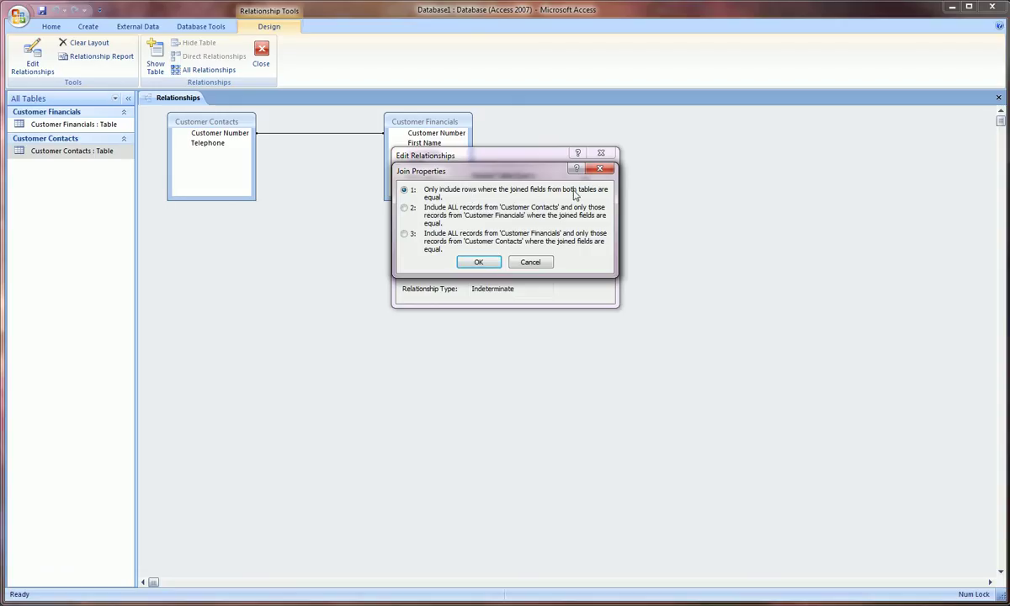
left_click(409, 208)
left_click_drag(464, 216, 495, 210)
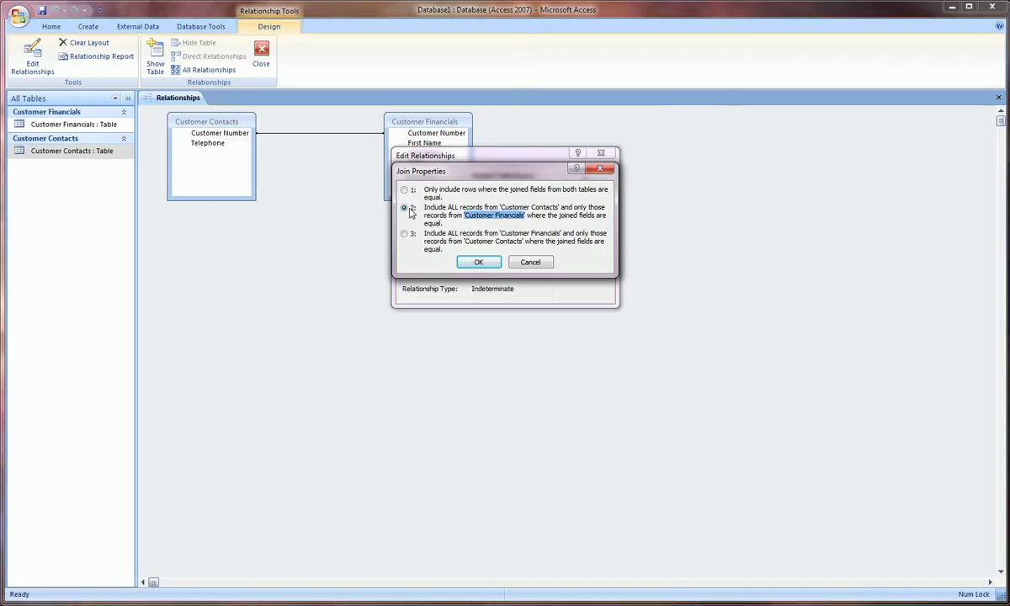
Step: Compare join options 2 and 3, leaving option 2 (all Customer Contacts records) selected
left_click(461, 209)
left_click_drag(461, 210, 562, 213)
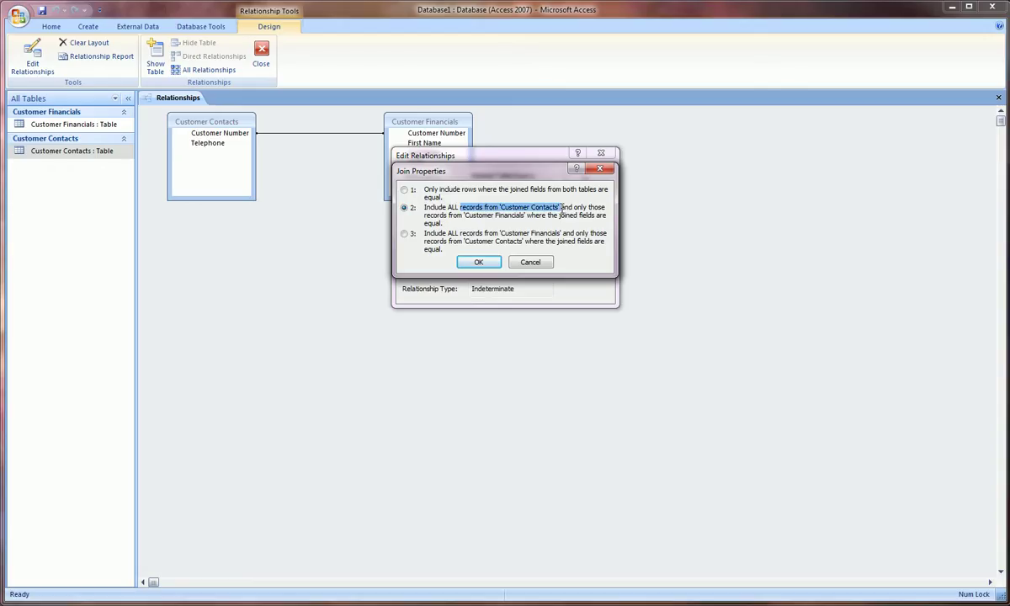
left_click_drag(562, 212, 530, 221)
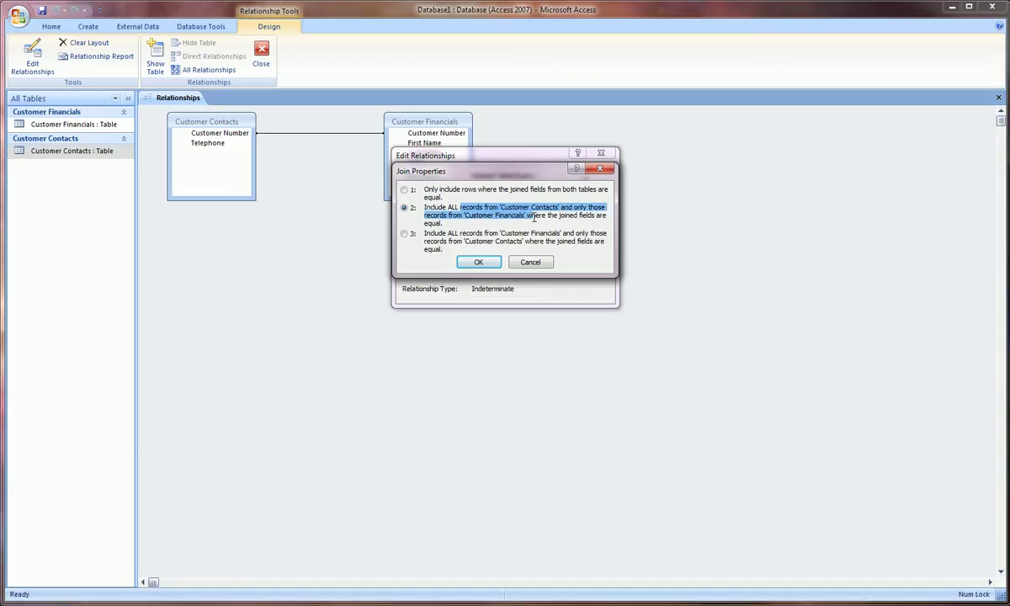
left_click_drag(536, 217, 548, 217)
left_click(547, 216)
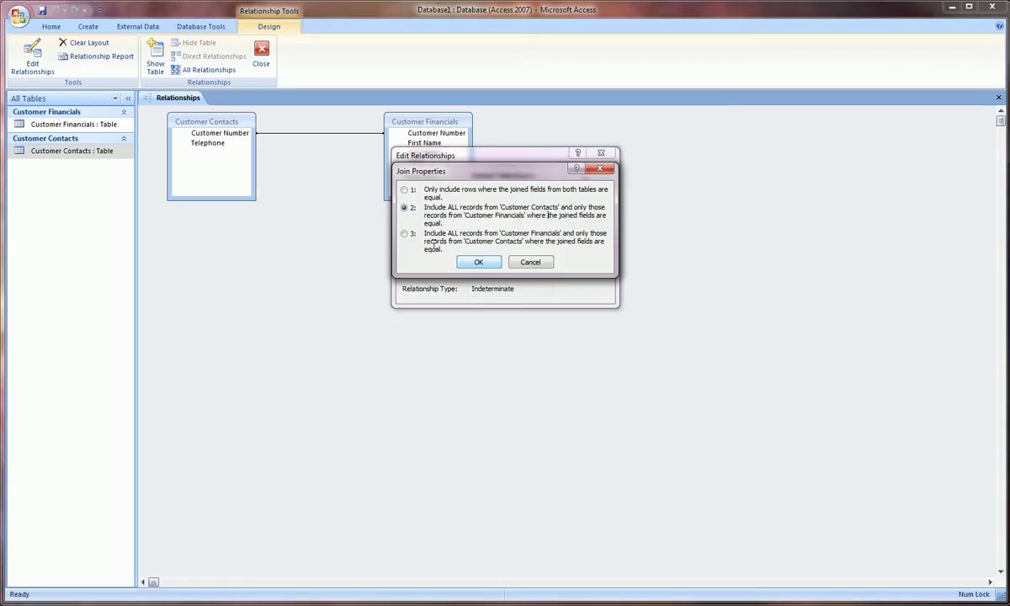
left_click(404, 235)
left_click_drag(499, 236, 527, 243)
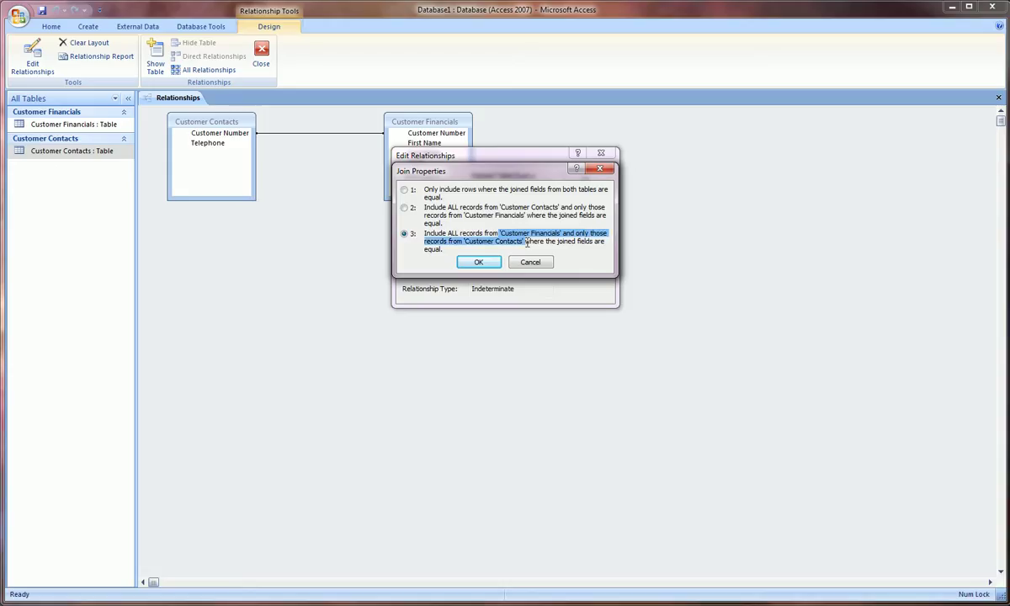
left_click(404, 207)
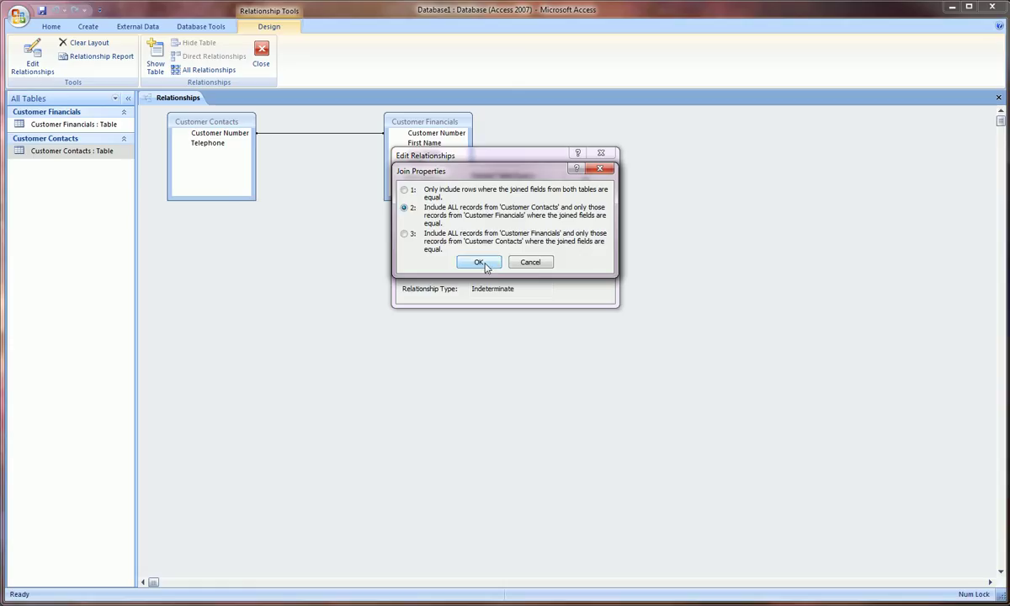
Step: Confirm the all-Customer-Contacts join, save the relationship, and close the Relationships window
left_click(481, 263)
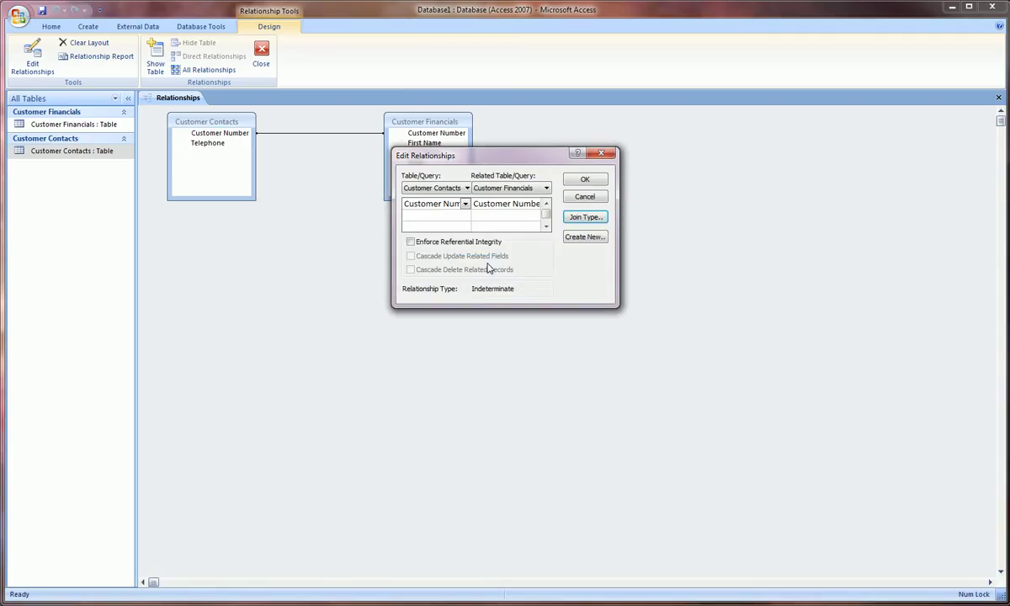
left_click(578, 185)
left_click(229, 134)
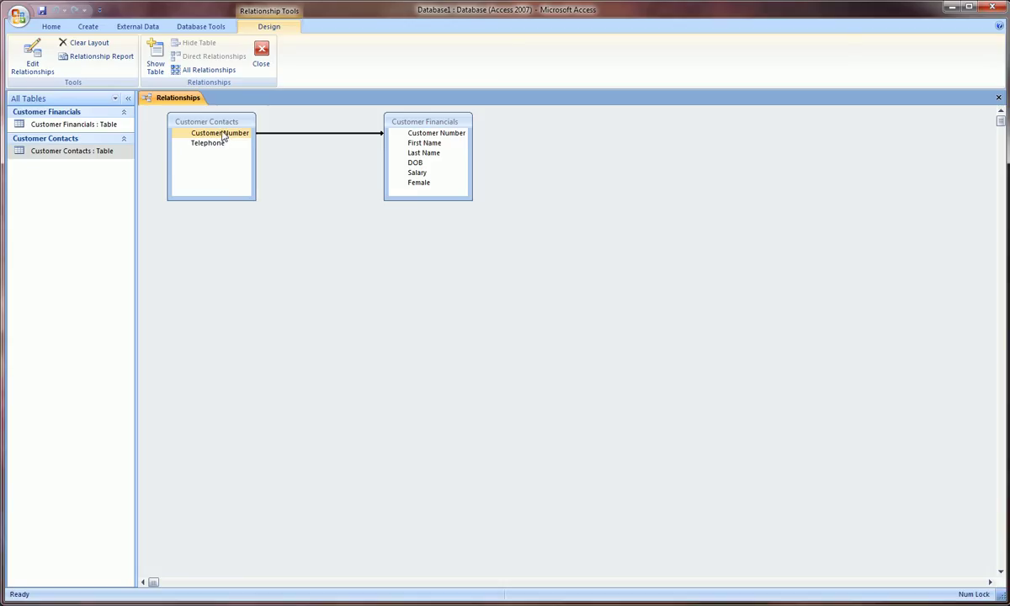
left_click(254, 133)
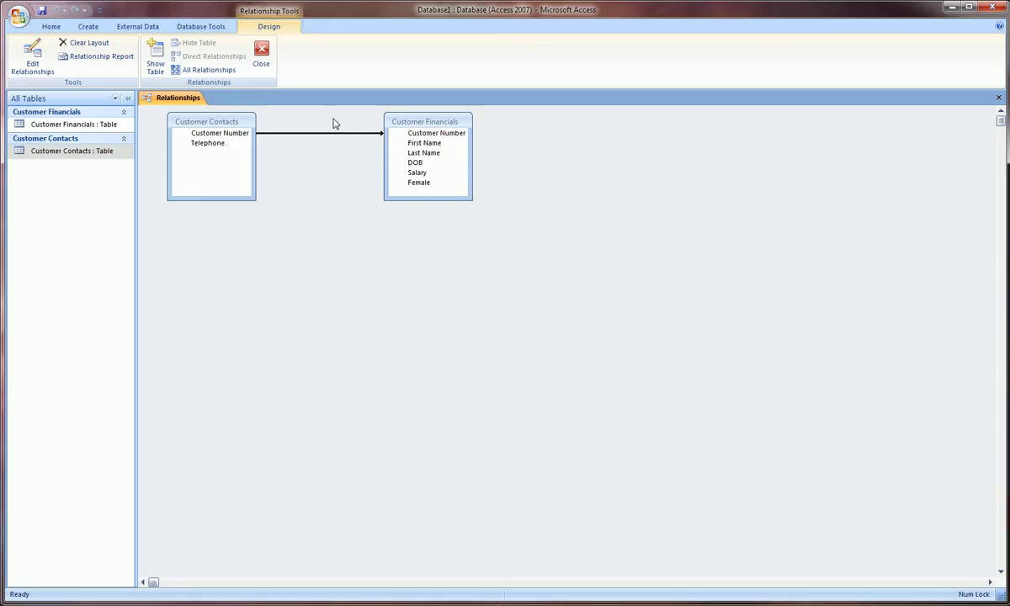
left_click(261, 55)
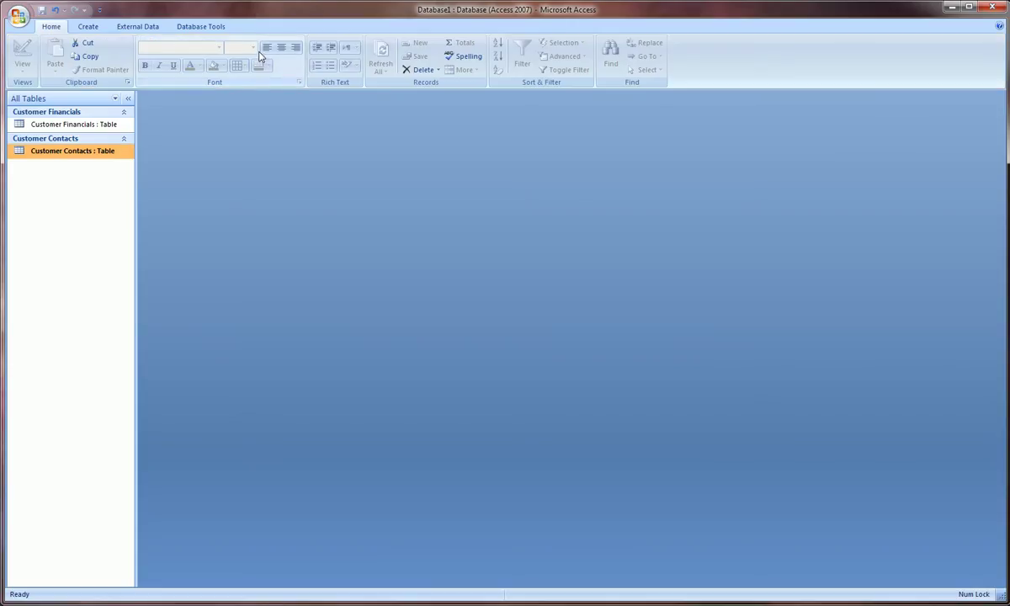
Step: Start a new query design containing the Customer Contacts and Customer Financials tables
left_click(89, 28)
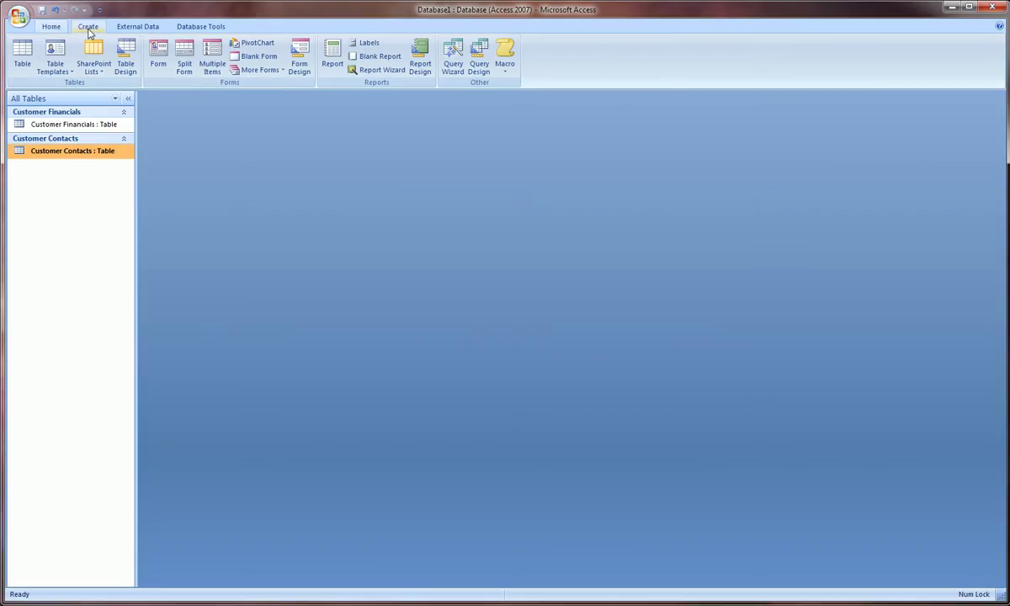
left_click(478, 65)
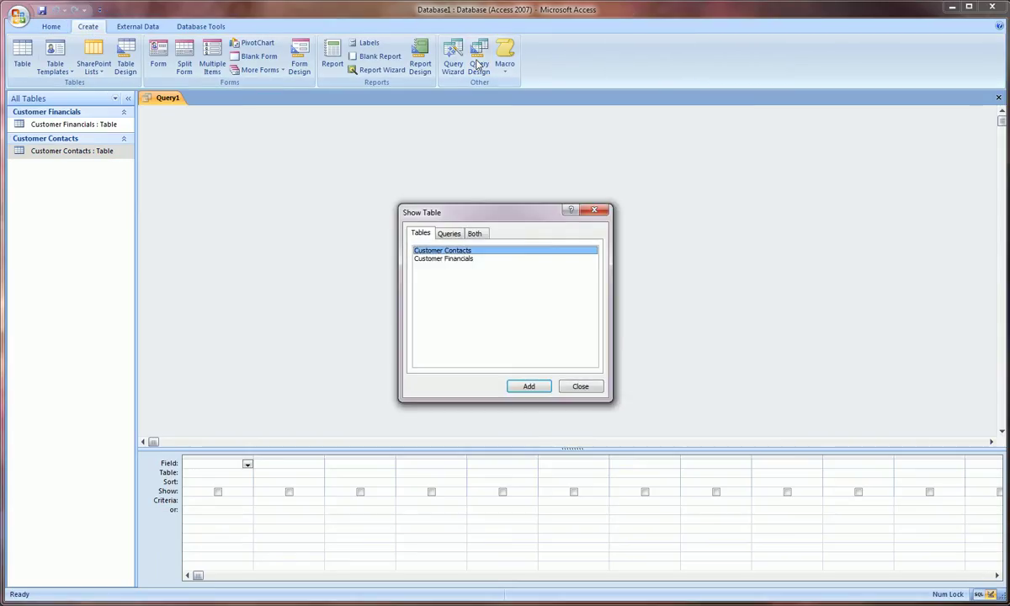
double_click(460, 252)
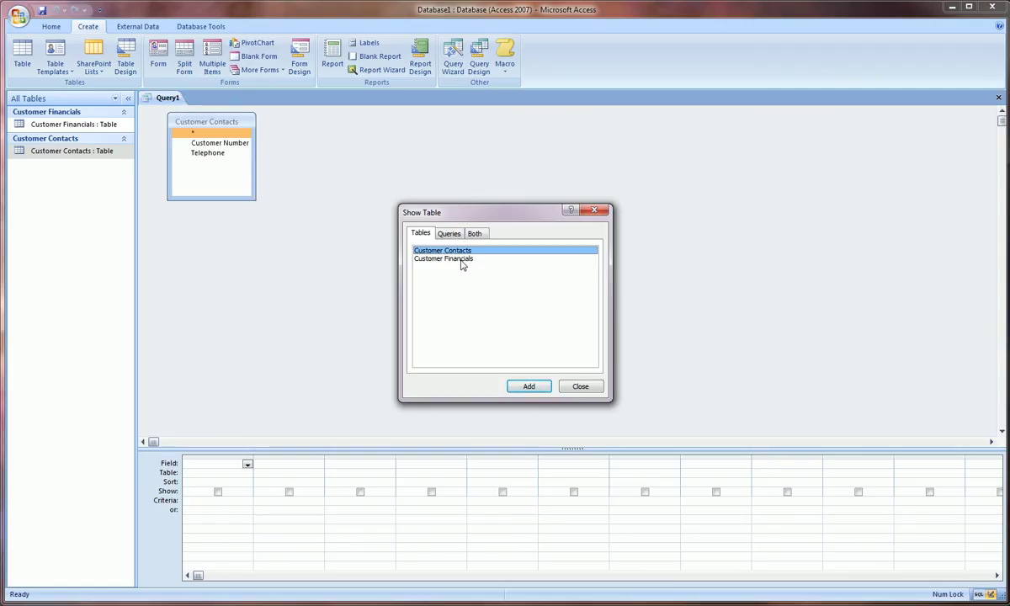
double_click(461, 261)
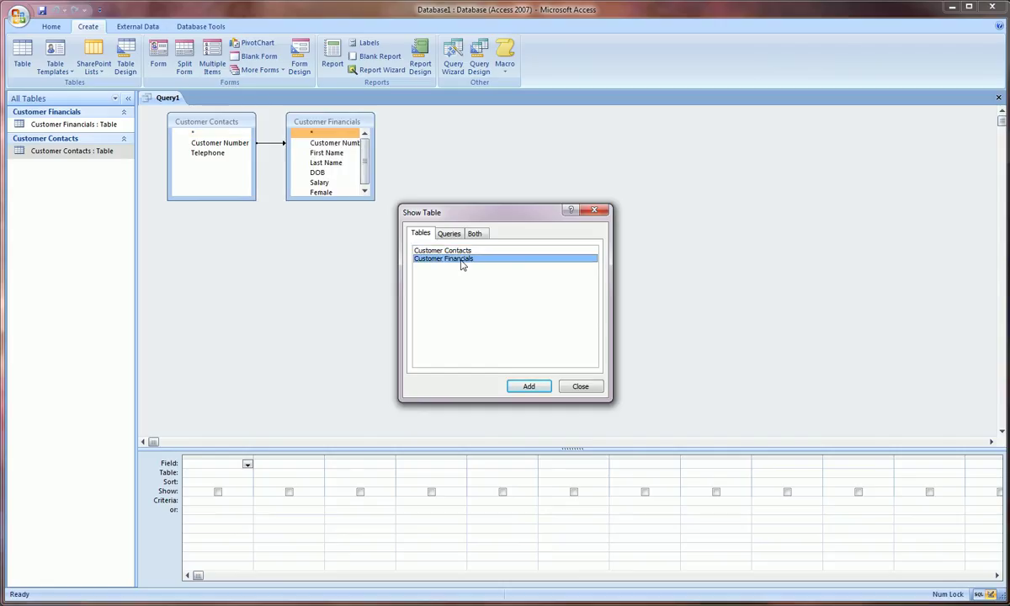
left_click(581, 387)
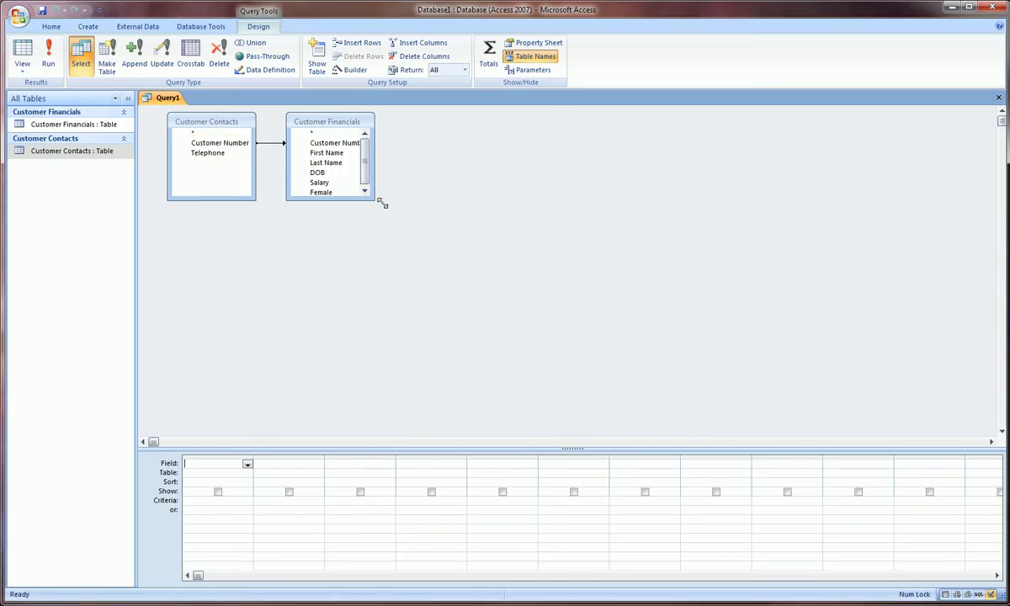
left_click_drag(373, 199, 414, 251)
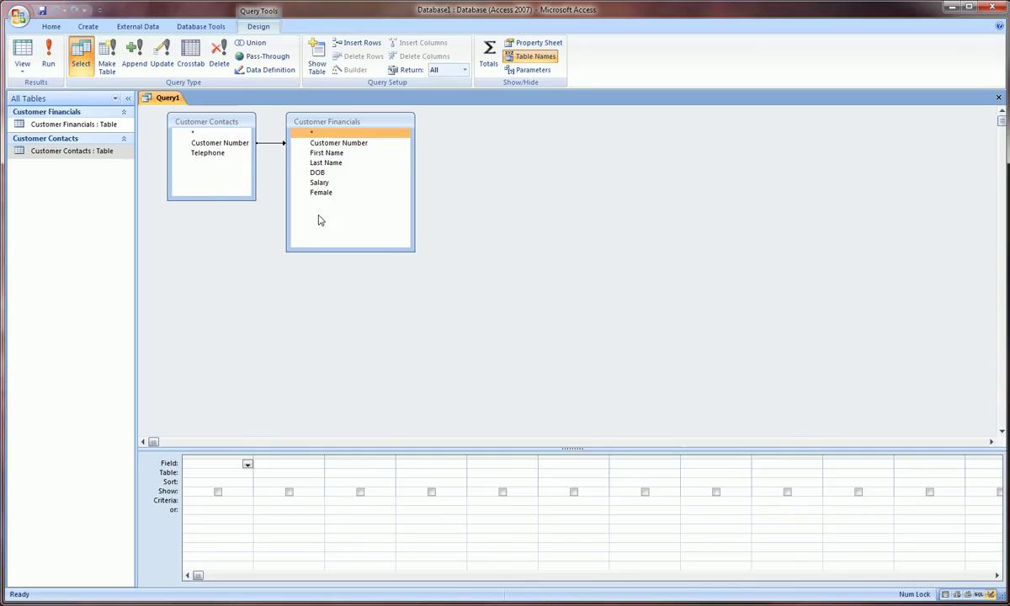
Step: Add the Telephone, Last Name and Salary fields to the query grid
double_click(212, 156)
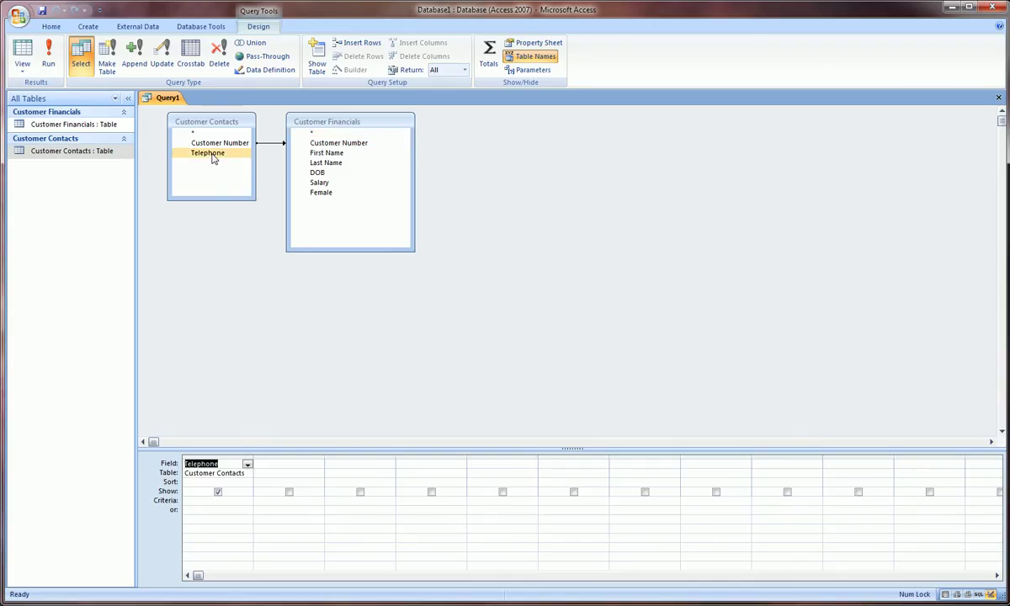
double_click(328, 162)
double_click(320, 183)
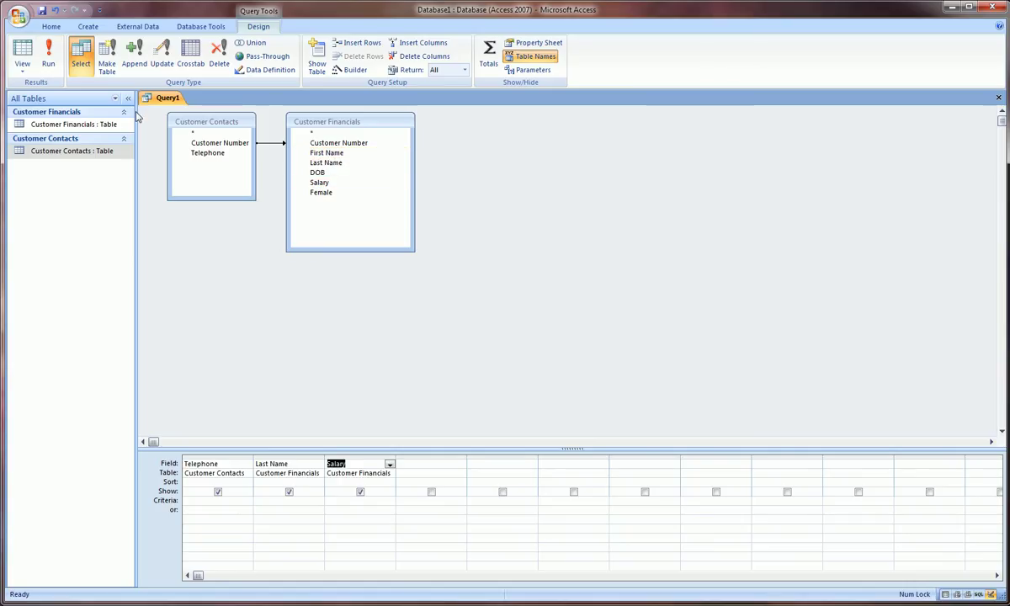
Step: Run Query1, compare four matched records with the telephone-only fifth, then close it
left_click(49, 57)
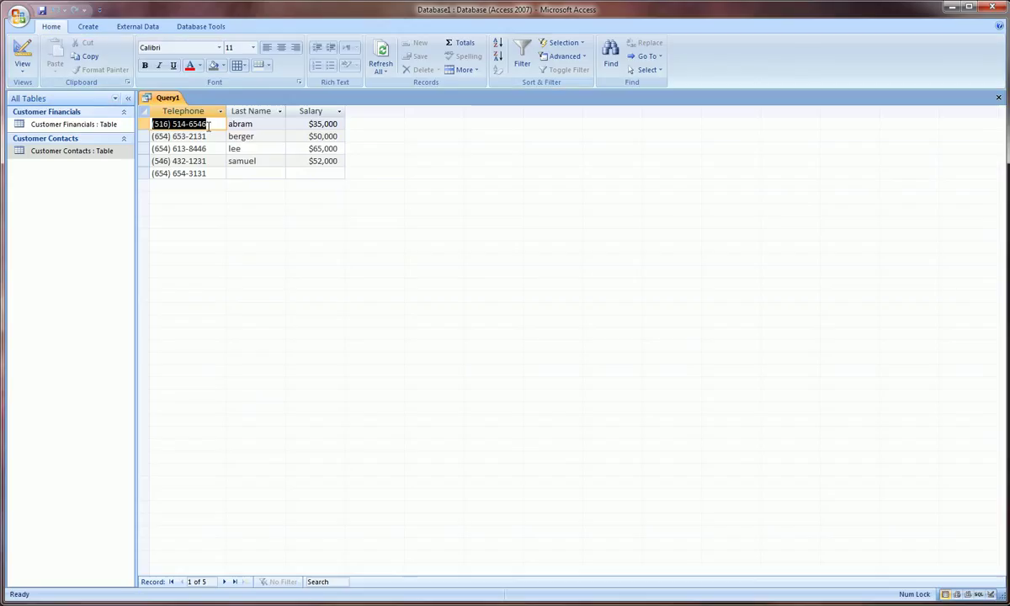
left_click_drag(140, 160, 141, 127)
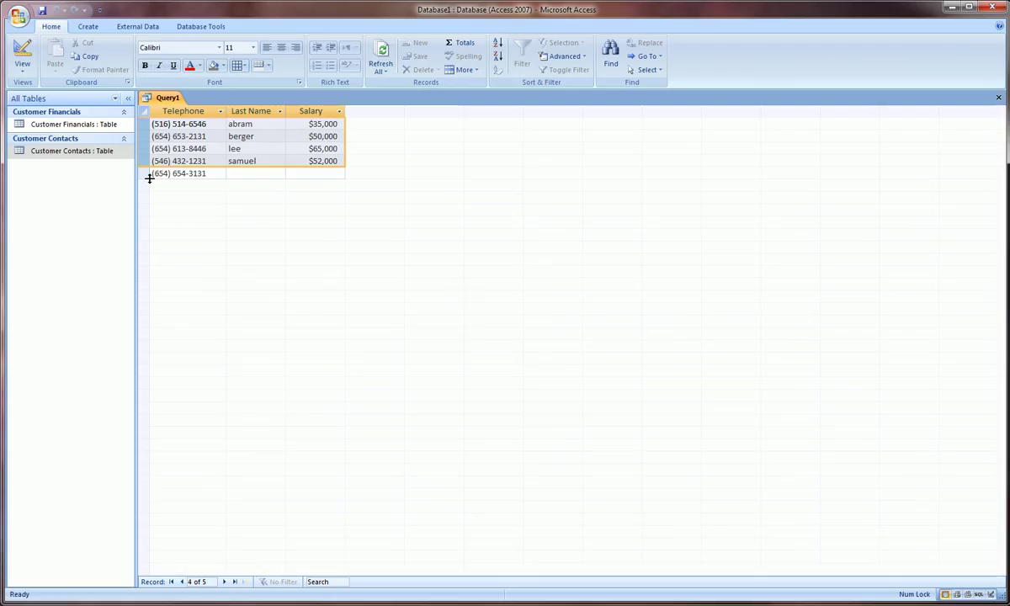
left_click_drag(143, 123, 139, 164)
left_click(140, 173)
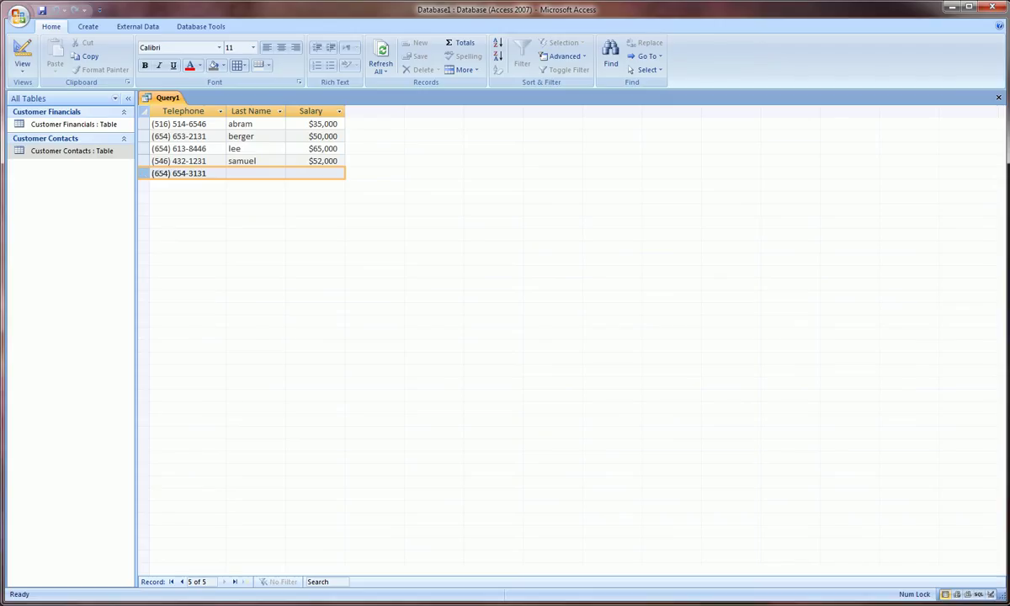
left_click(998, 98)
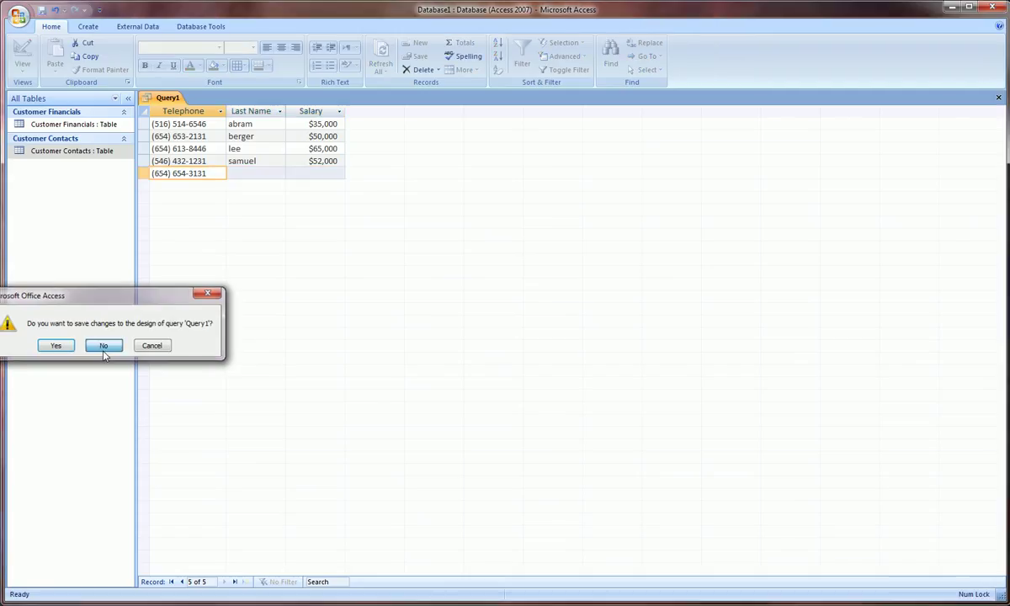
Step: Discard Query1 without saving and edit the Customer Number relationship in Relationships
left_click(97, 345)
left_click(87, 26)
left_click(200, 26)
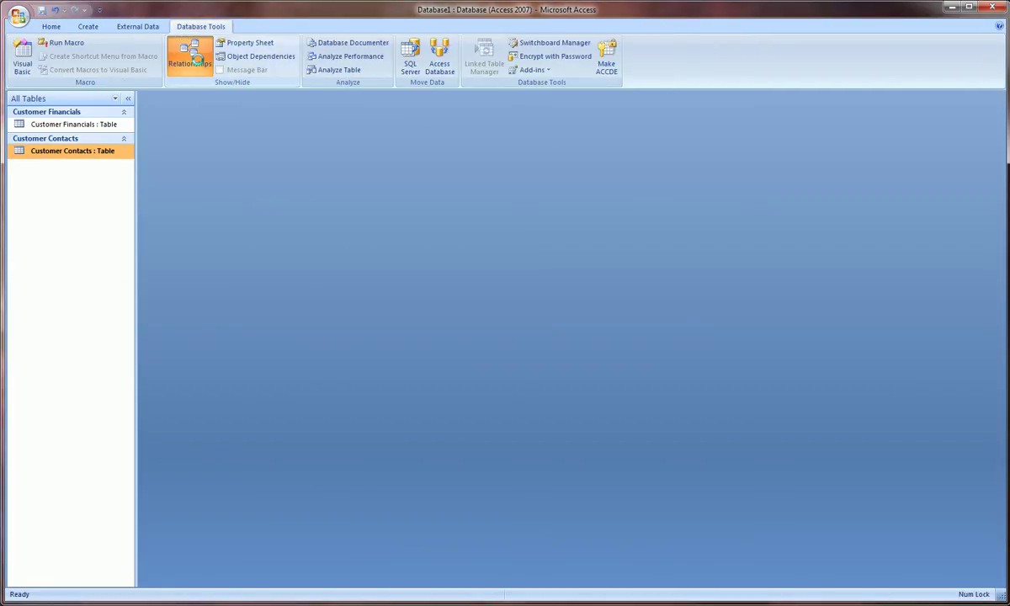
left_click(189, 55)
left_click(286, 133)
left_click(49, 53)
Step: Review the join type options and settle on option 1, matching rows only
left_click(586, 216)
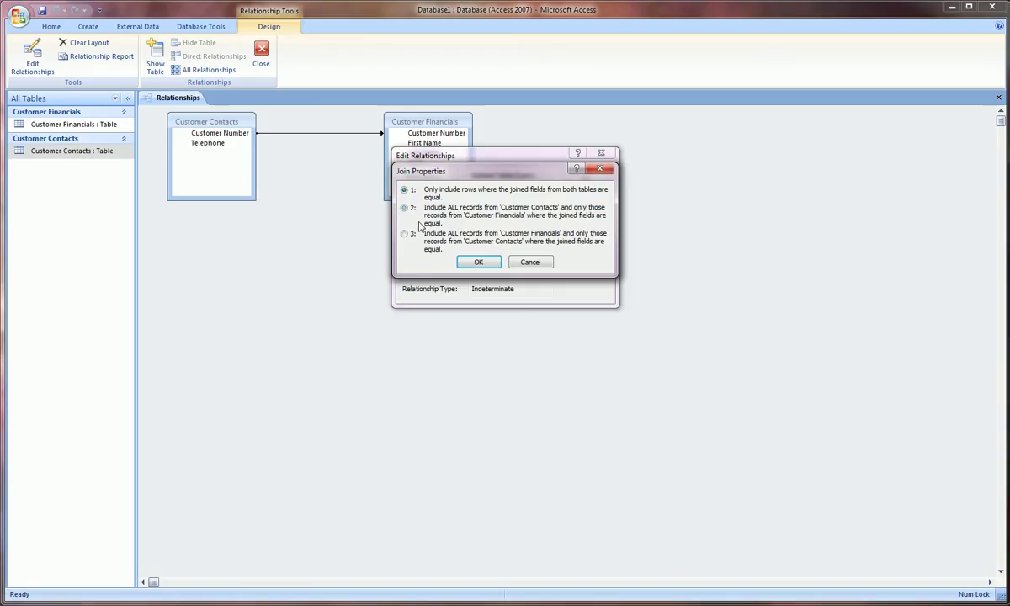
left_click(405, 190)
left_click(404, 207)
left_click(405, 234)
left_click(404, 208)
left_click(404, 234)
left_click(403, 189)
Step: Confirm the matching-rows-only join, save the relationship, and shift Customer Financials slightly right
left_click(468, 261)
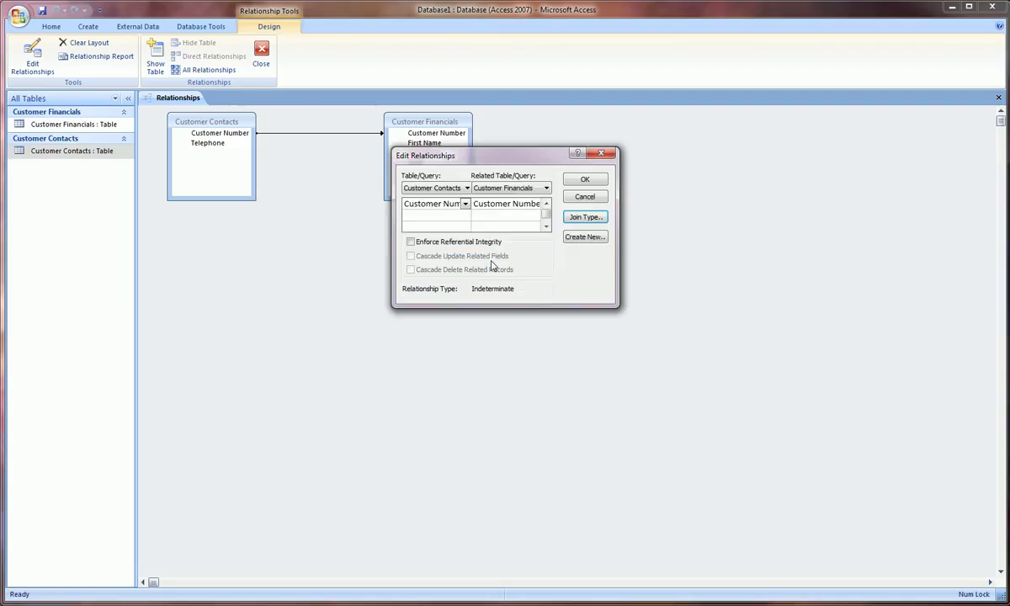
left_click(583, 179)
left_click(204, 132)
left_click_drag(404, 121, 481, 131)
Step: Open the Customer Financials and Customer Contacts tables and switch between their tabs
left_click(68, 124)
double_click(67, 125)
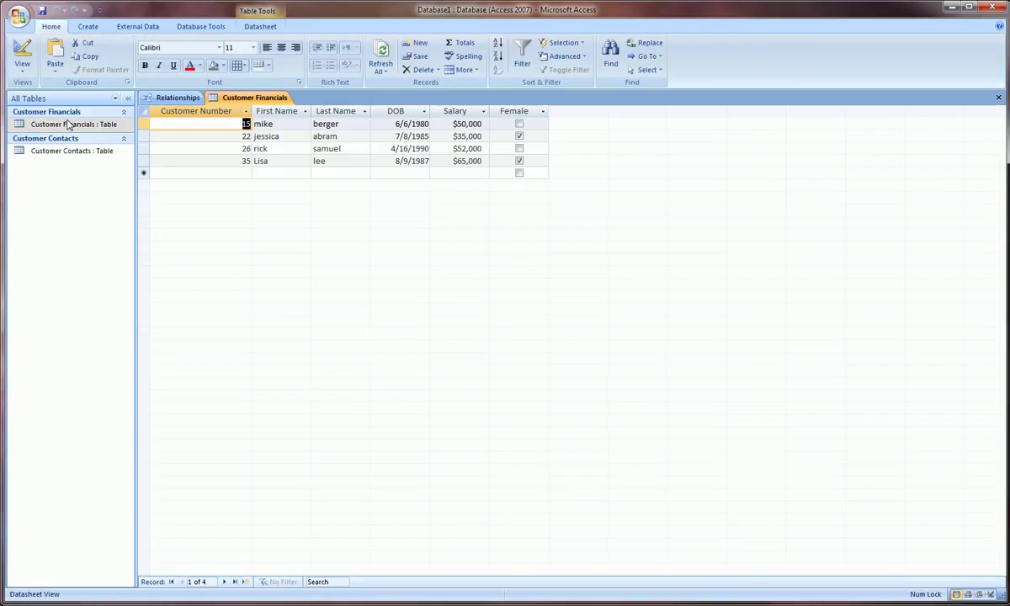
double_click(78, 151)
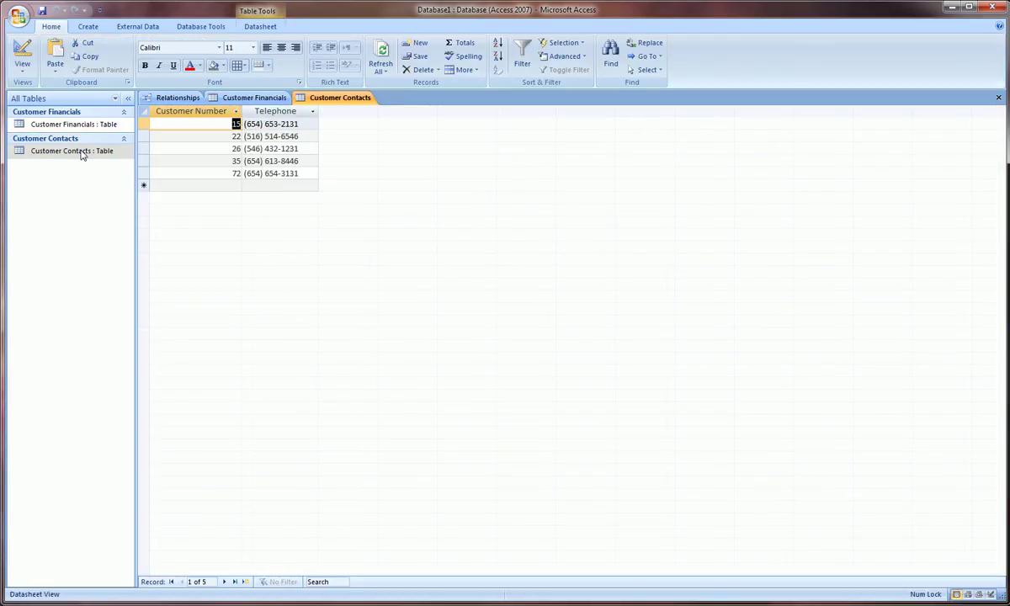
left_click(248, 97)
left_click(337, 98)
left_click(242, 99)
left_click(327, 98)
left_click(262, 97)
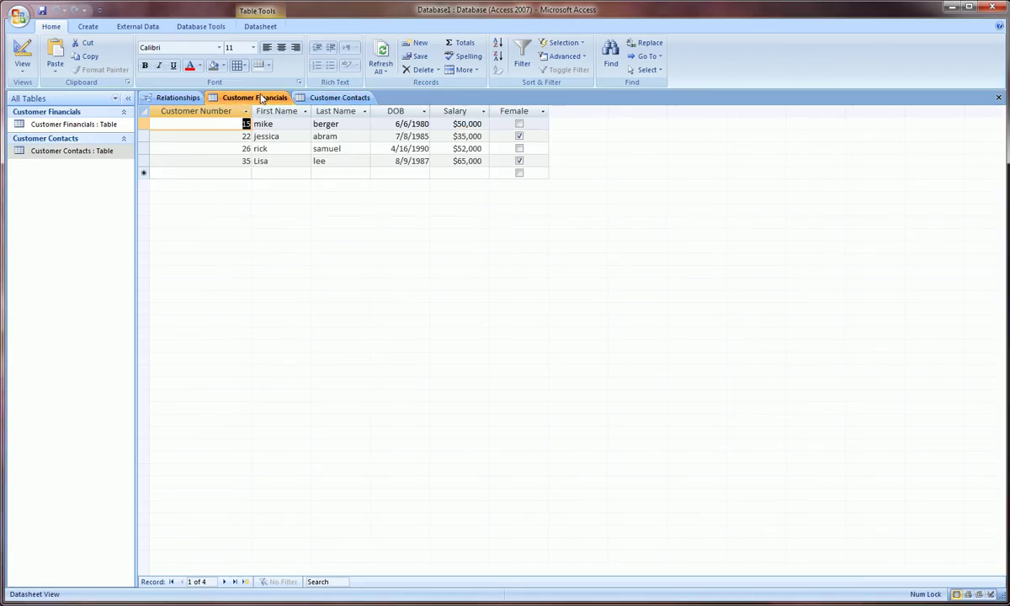
Step: Select the Customer Number column in each table and compare their values across tabs
left_click(236, 107)
left_click(319, 99)
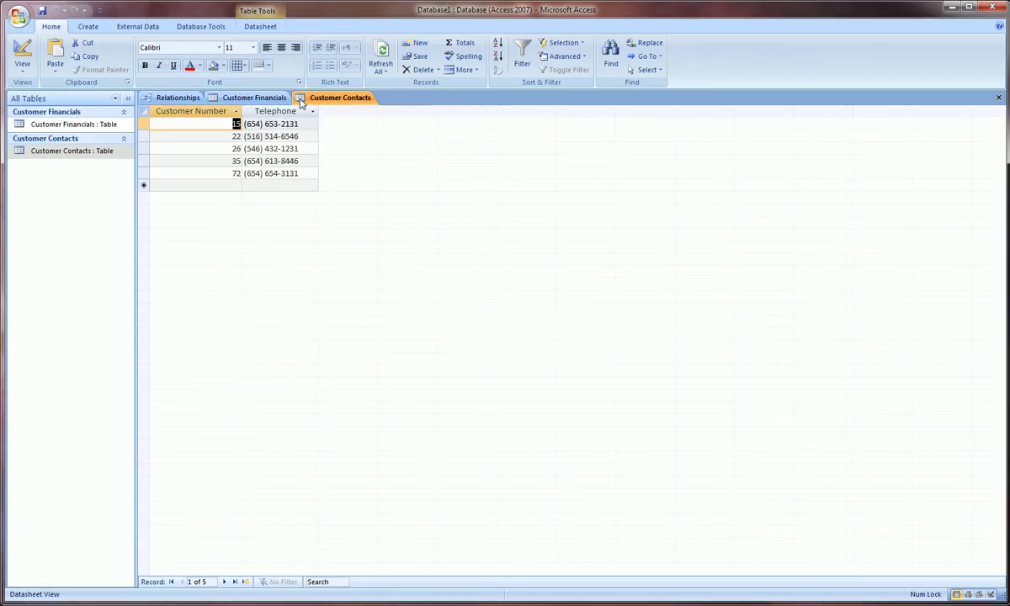
left_click(218, 112)
left_click(251, 99)
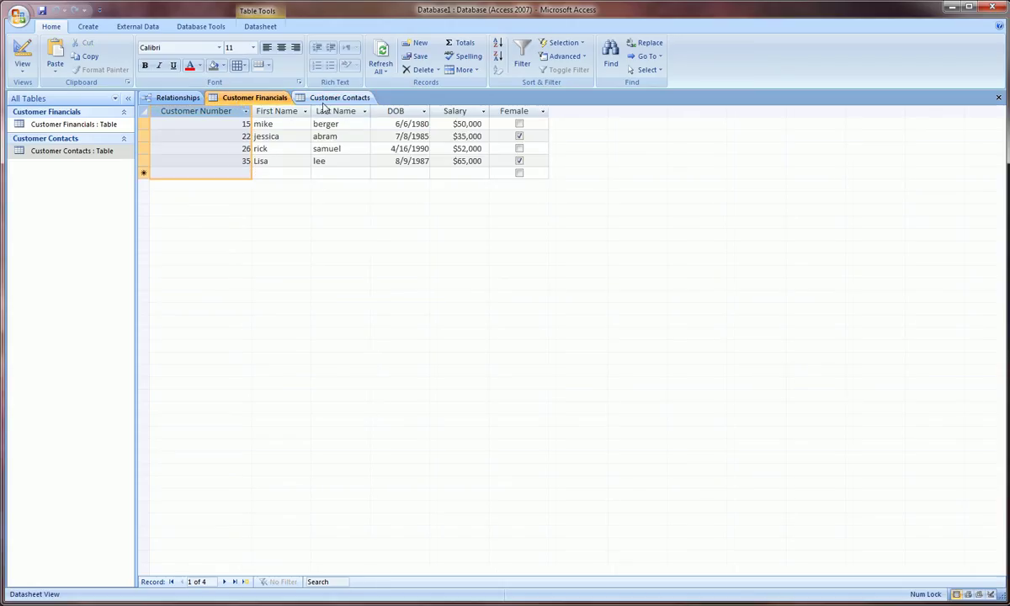
left_click(318, 99)
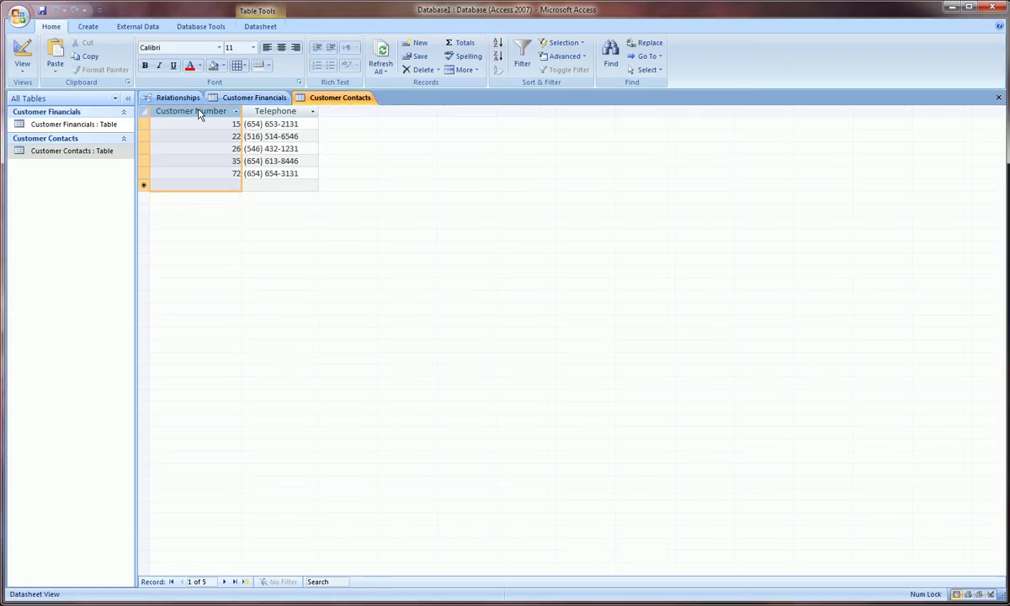
left_click(252, 98)
left_click(299, 99)
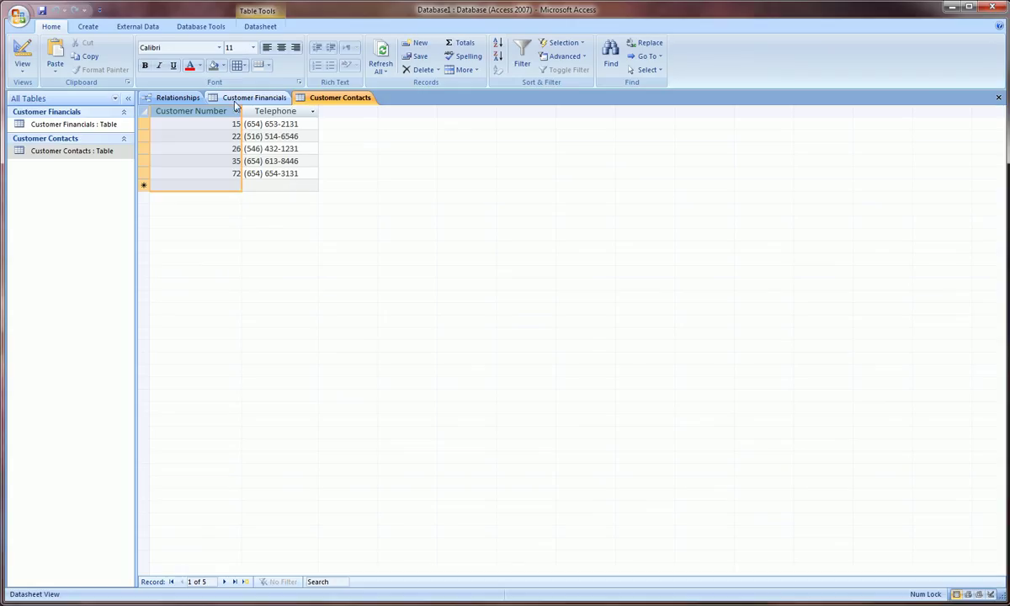
left_click(265, 100)
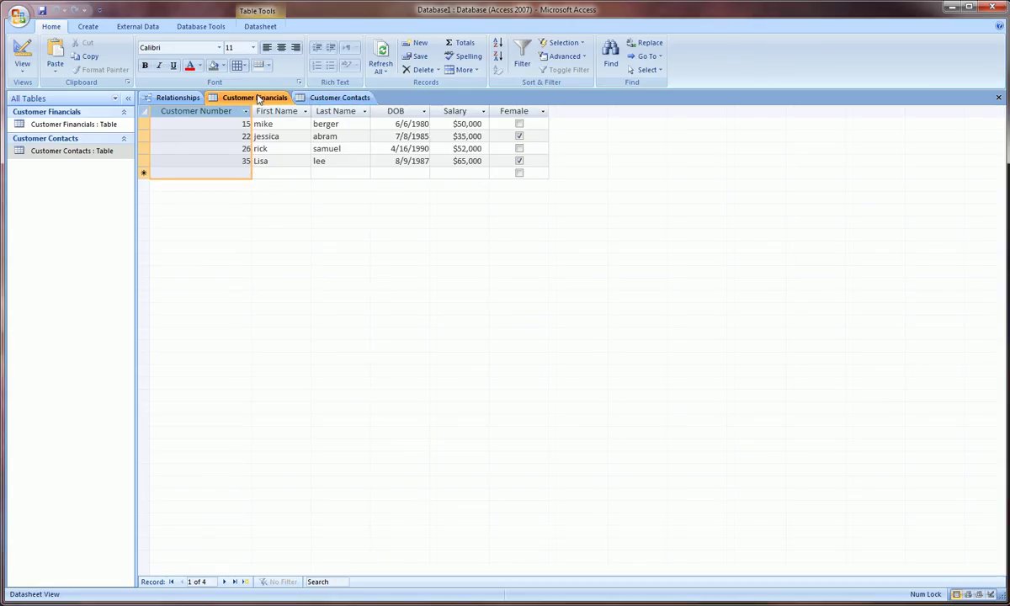
left_click(304, 98)
left_click(255, 99)
left_click(302, 98)
left_click(269, 102)
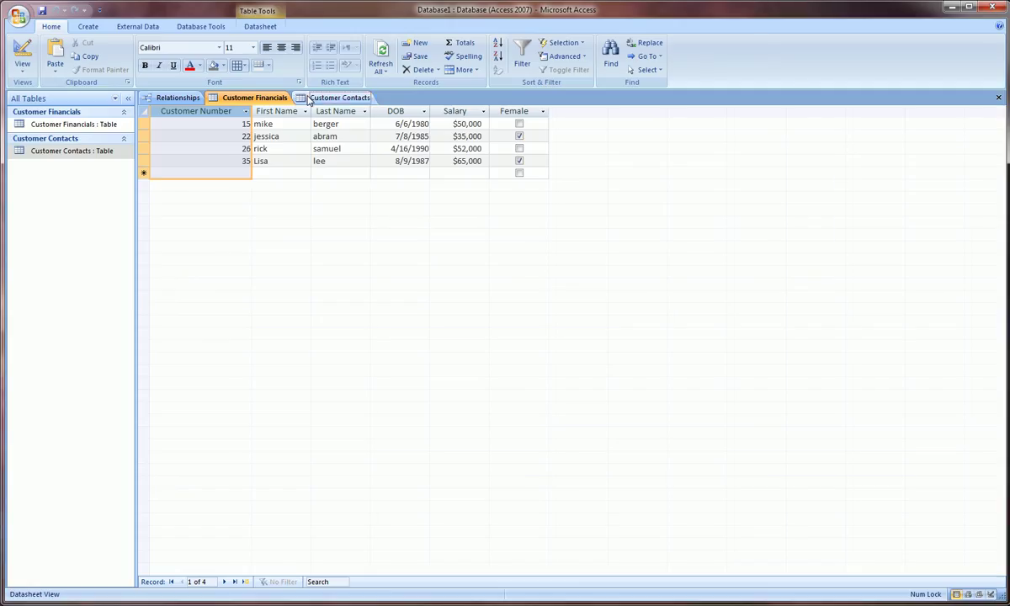
left_click(308, 100)
left_click(266, 99)
left_click(314, 100)
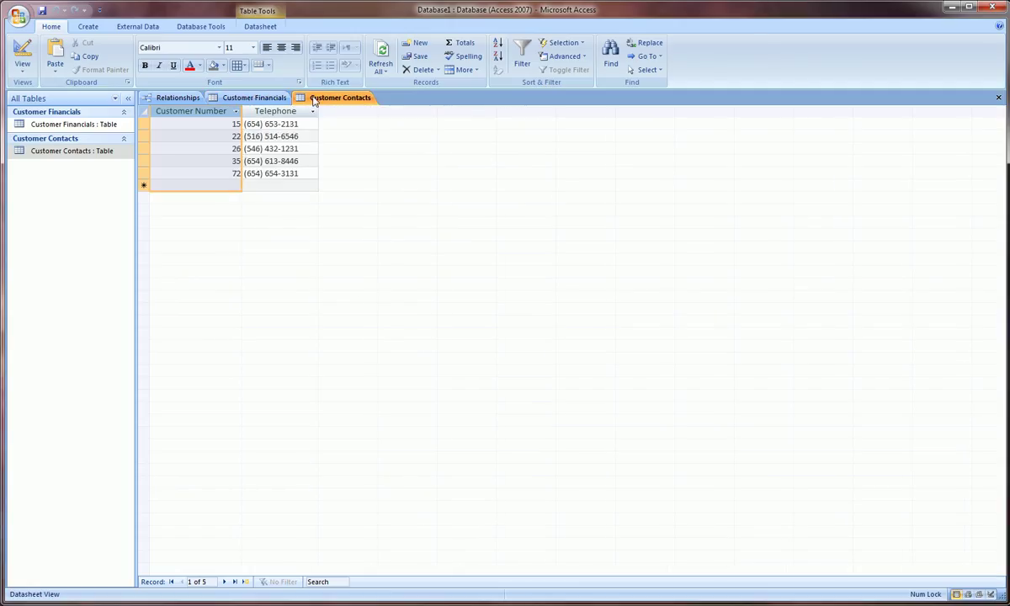